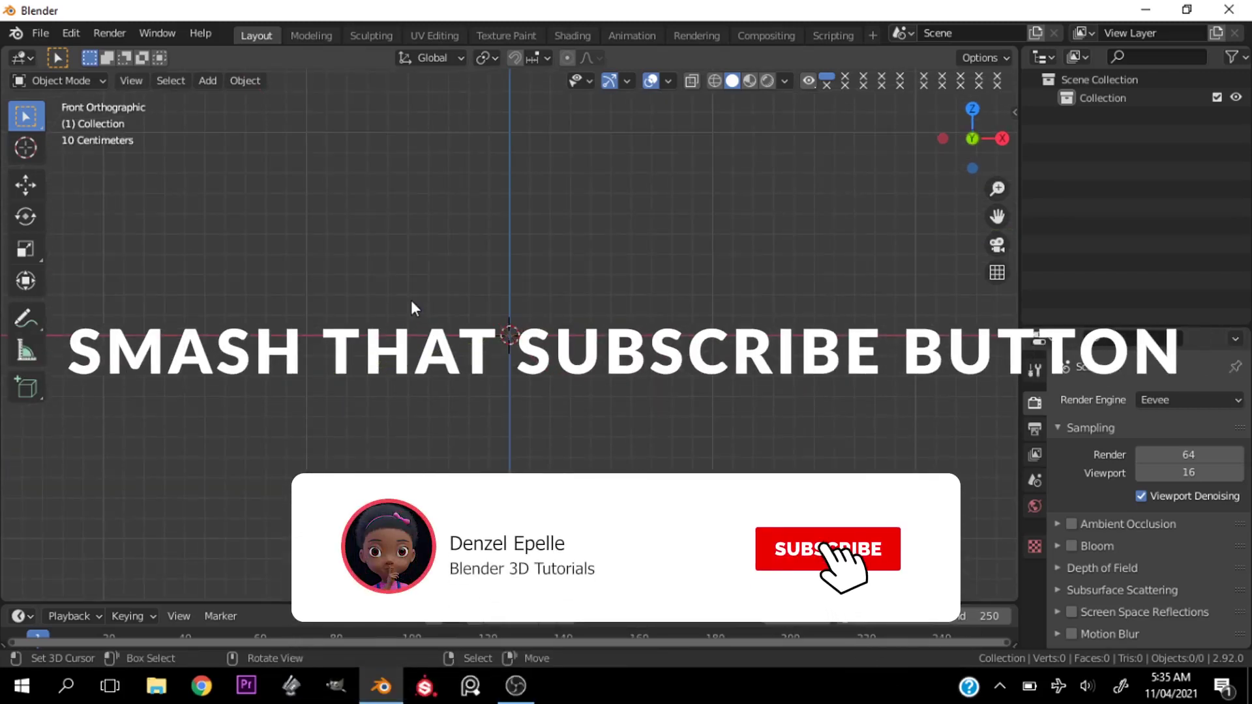
Step: Add a cube mesh and raise it 1 m along the Z axis so it rests on the ground line
key("shift+a")
mouse_move(525, 290)
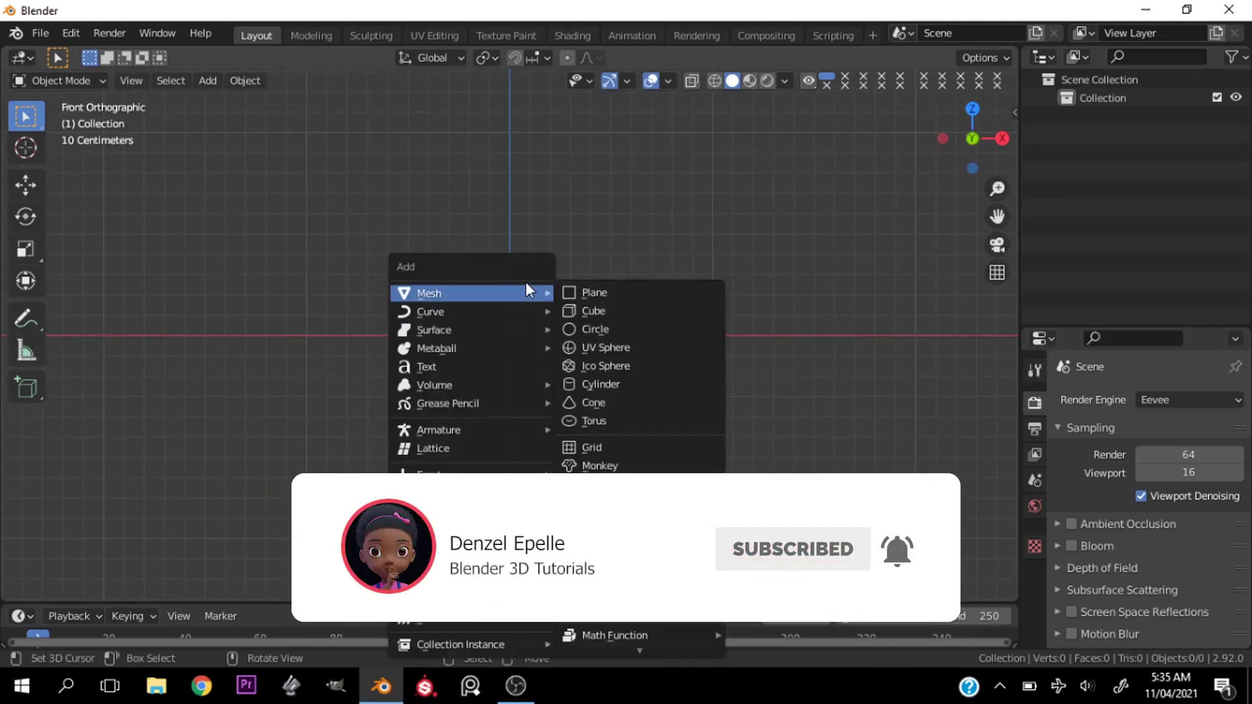
left_click(592, 311)
key("g")
key("z")
key("1")
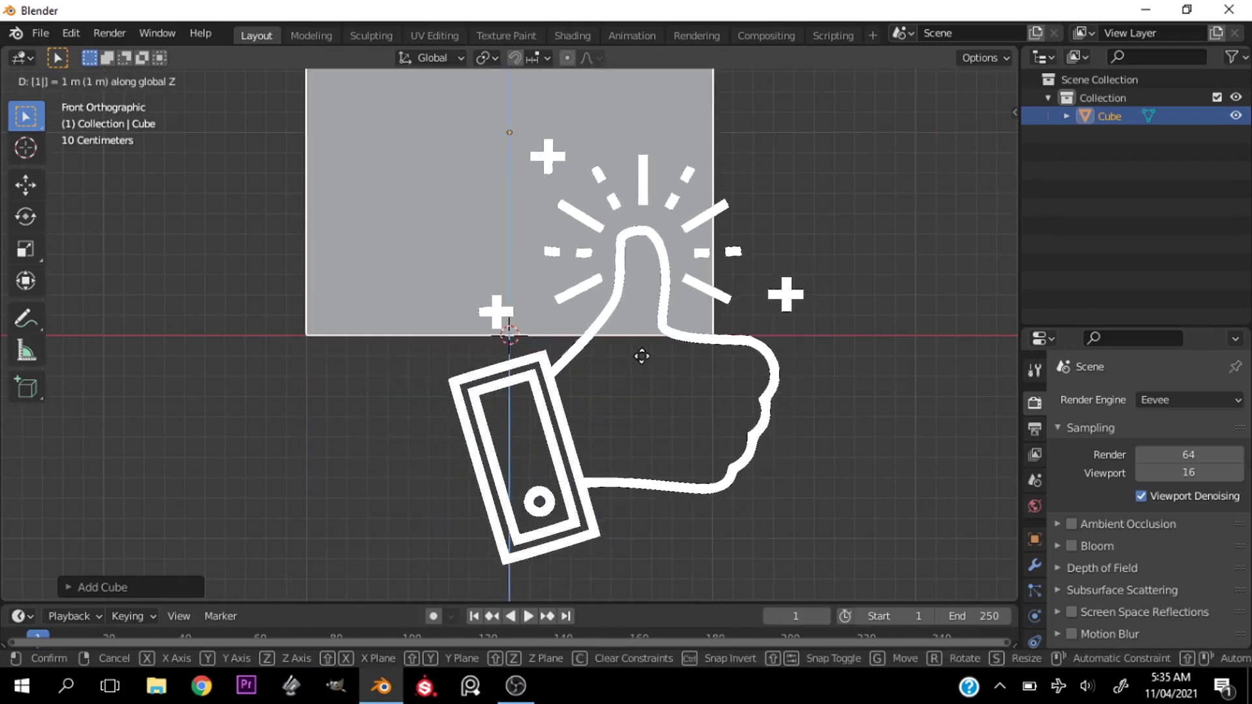
key("Return")
scroll(914, 264, "down", 1)
left_click_drag(996, 216, 989, 364)
scroll(812, 283, "down", 1)
Step: In top view, narrow the cube along the Y axis into a slim rectangular box
key("grave")
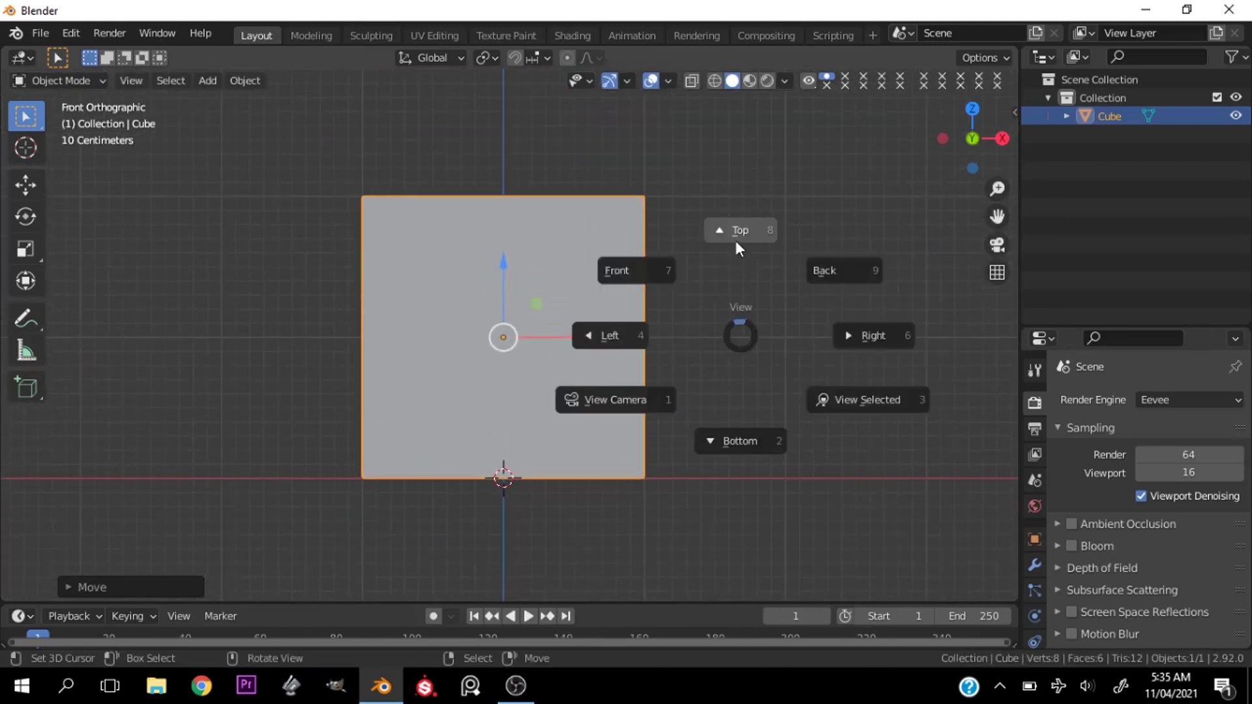
left_click(735, 241)
key("s")
key("y")
left_click(570, 373)
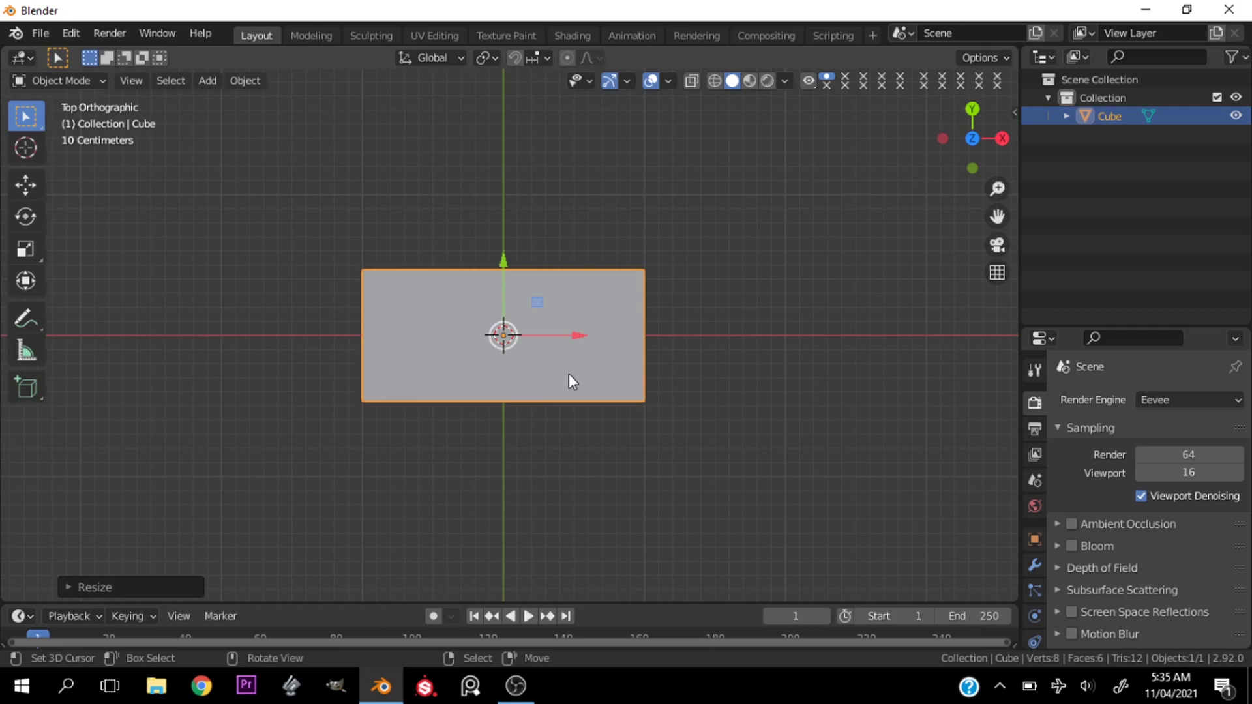
key("s")
key("y")
left_click(632, 420)
mouse_move(965, 138)
left_mouse_down()
mouse_move(912, 46)
mouse_move(997, 118)
mouse_move(984, 127)
left_mouse_up()
scroll(667, 350, "up", 1)
key("grave")
left_click(567, 285)
key("s")
key("z")
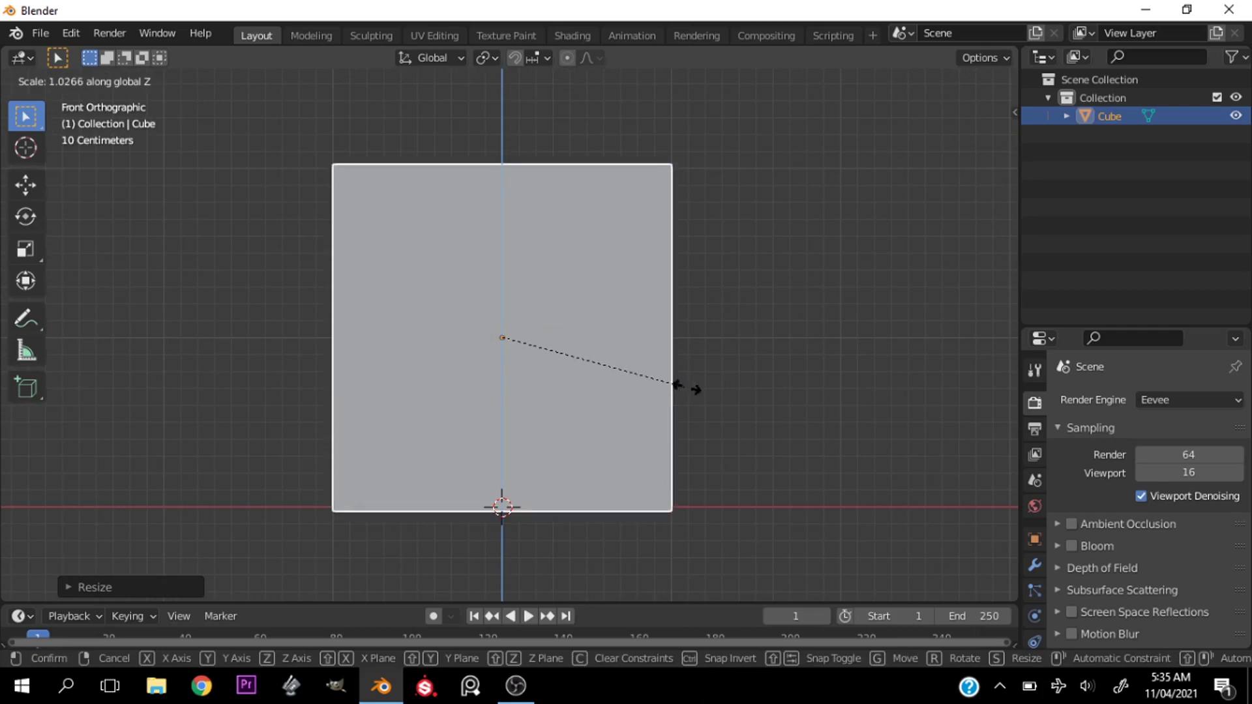
key("Escape")
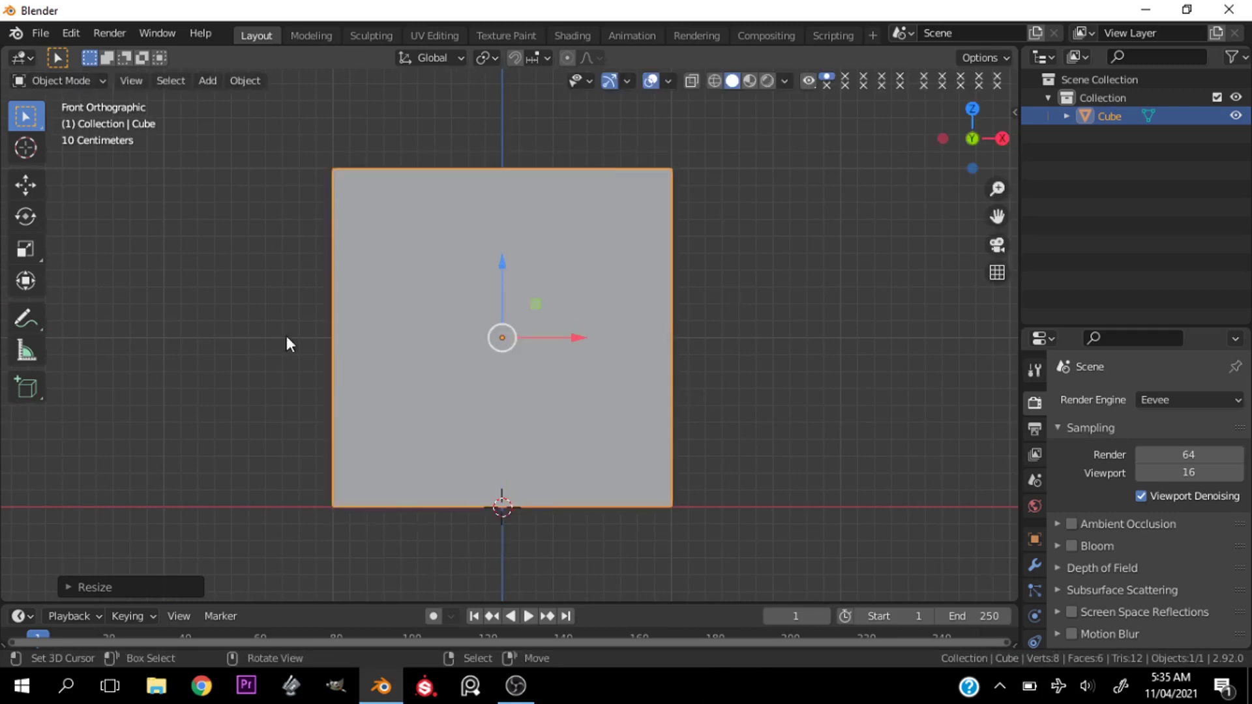
Step: Set the box's origin to the 3D cursor at its base and scale it slightly taller along Z
key("q")
left_click(406, 333)
key("s")
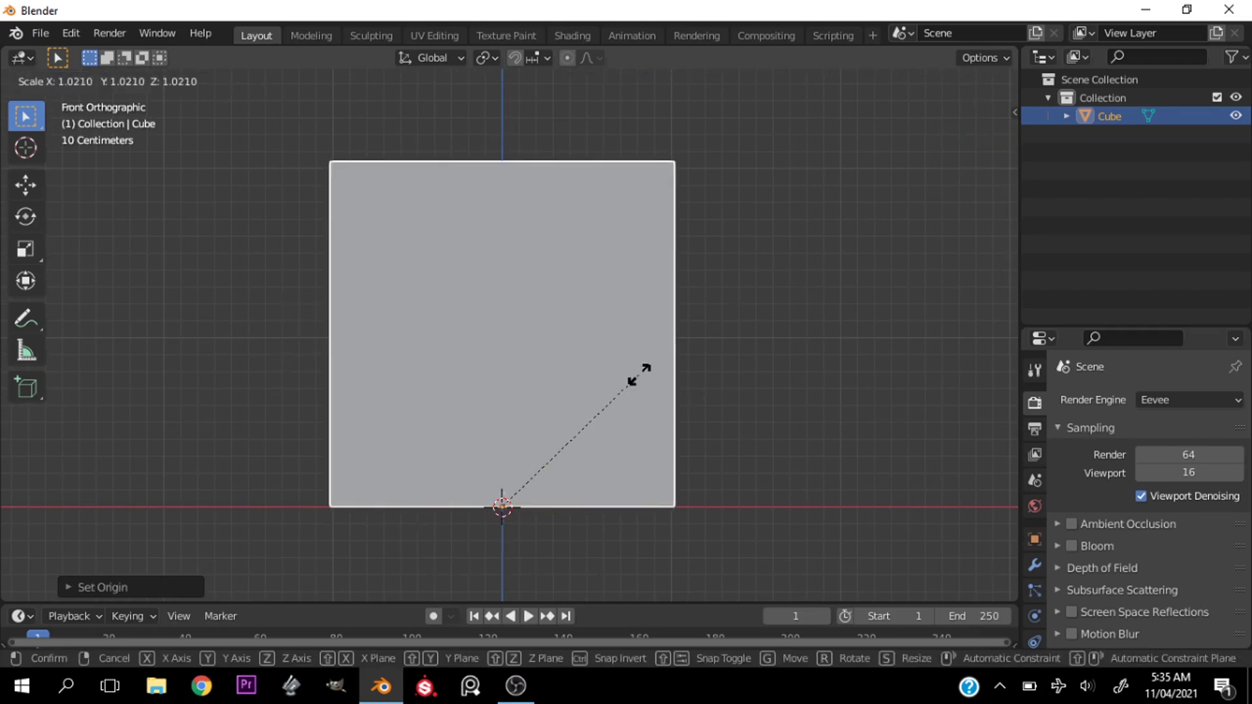
key("z")
left_click(648, 367)
Step: Delete the top face of the box in Edit Mode to leave it open
left_click_drag(999, 135, 838, 199)
scroll(507, 314, "down", 3)
key("Tab")
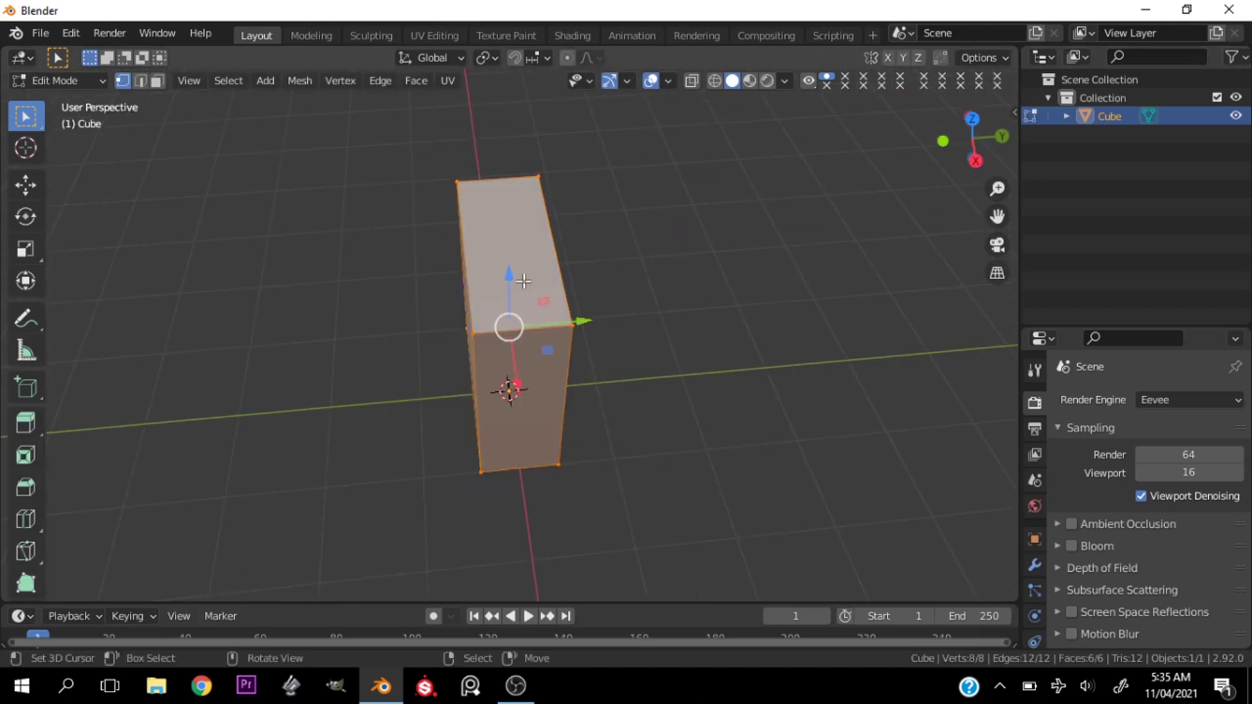
key("3")
left_click(524, 280)
key("x")
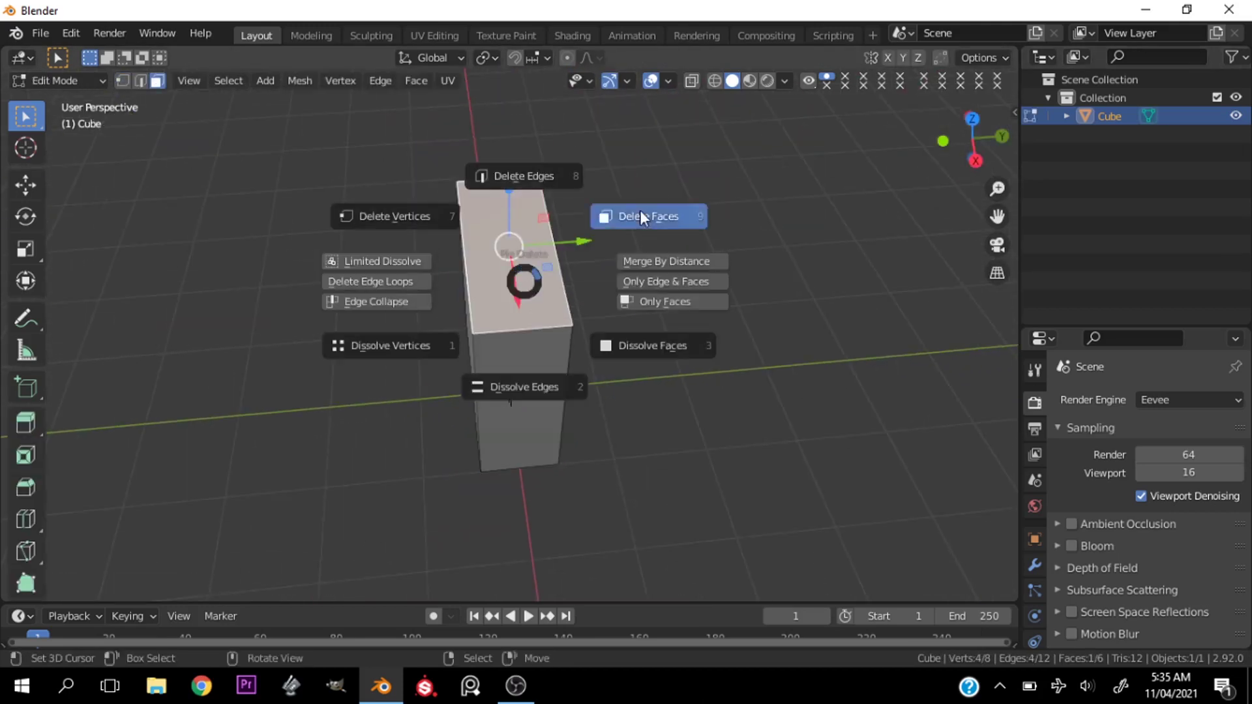
left_click(641, 213)
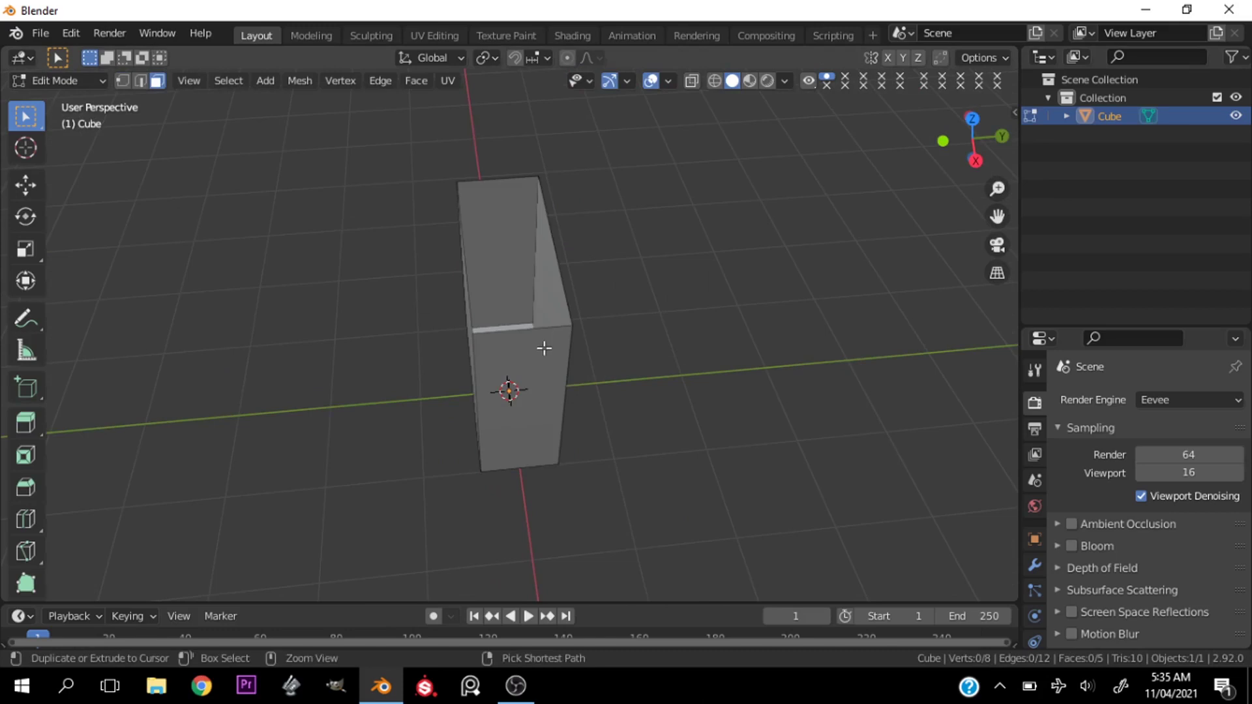
Step: Add a centred loop cut that divides the two narrow sides of the box vertically
key("ctrl+r")
left_click(544, 348)
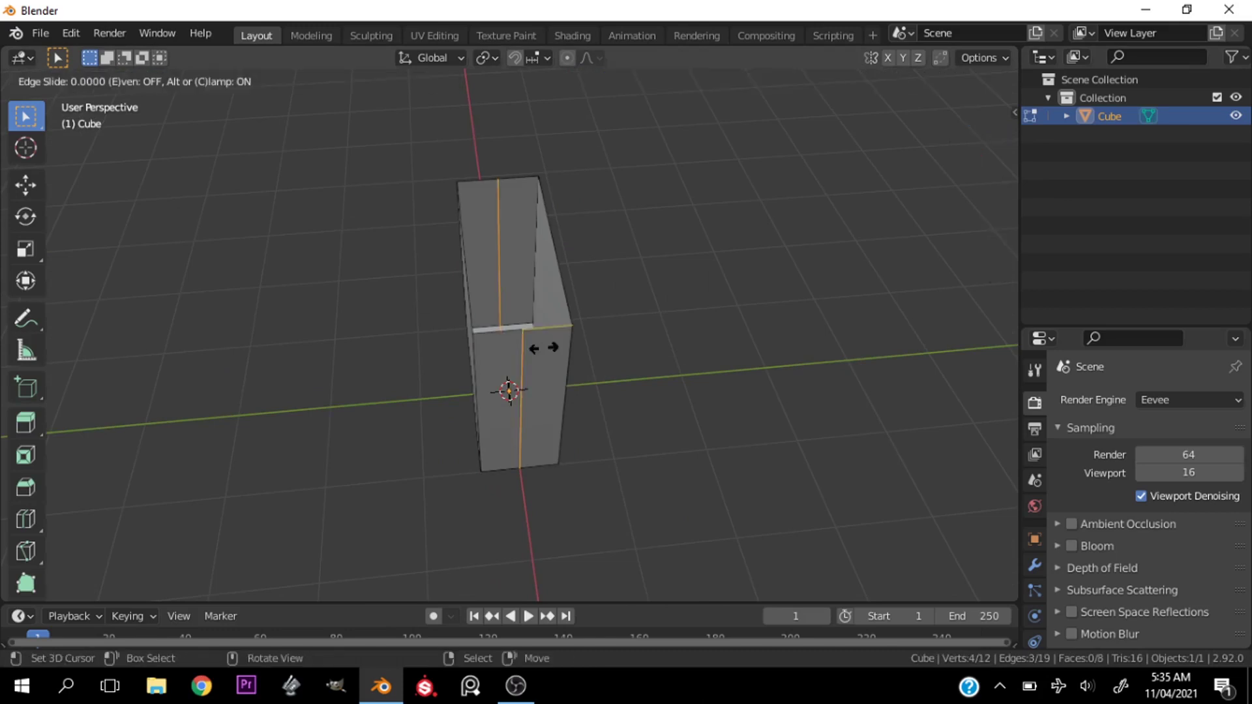
right_click(545, 348)
key("grave")
left_click(670, 355)
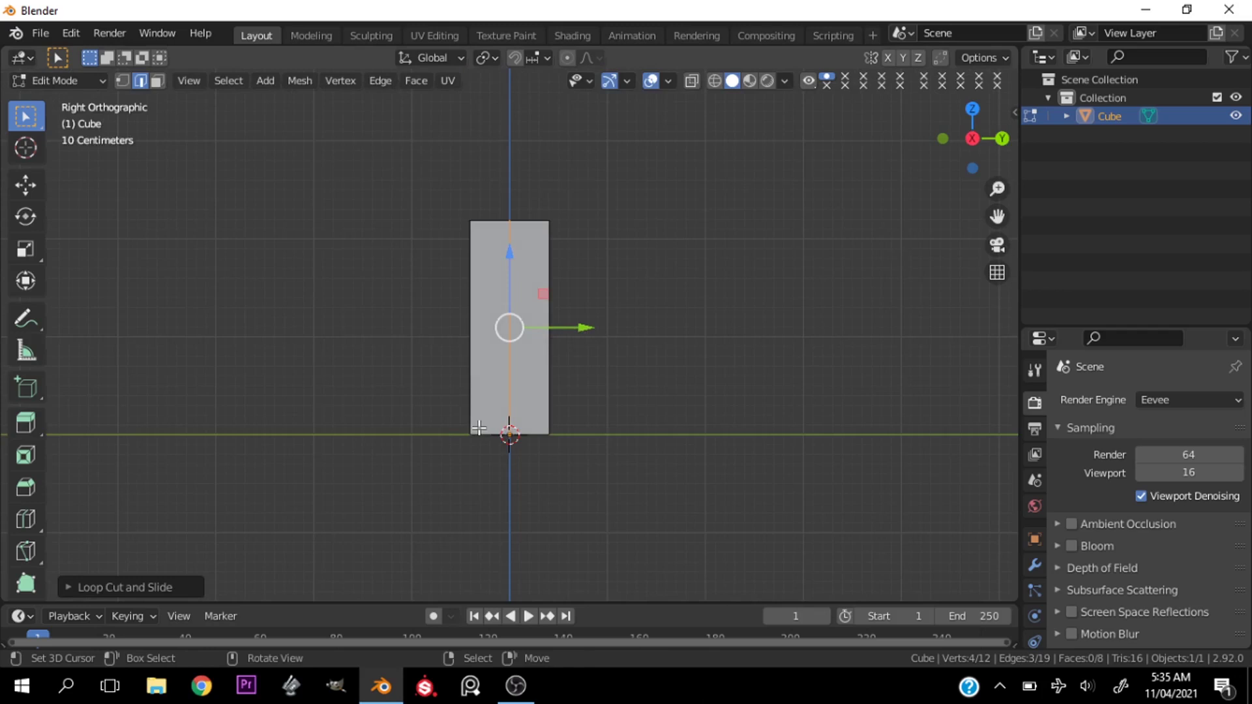
Step: Select the middle vertical edge on the +X narrow side and enable X-axis mirror editing
left_click_drag(953, 137, 1004, 143)
right_click(594, 376)
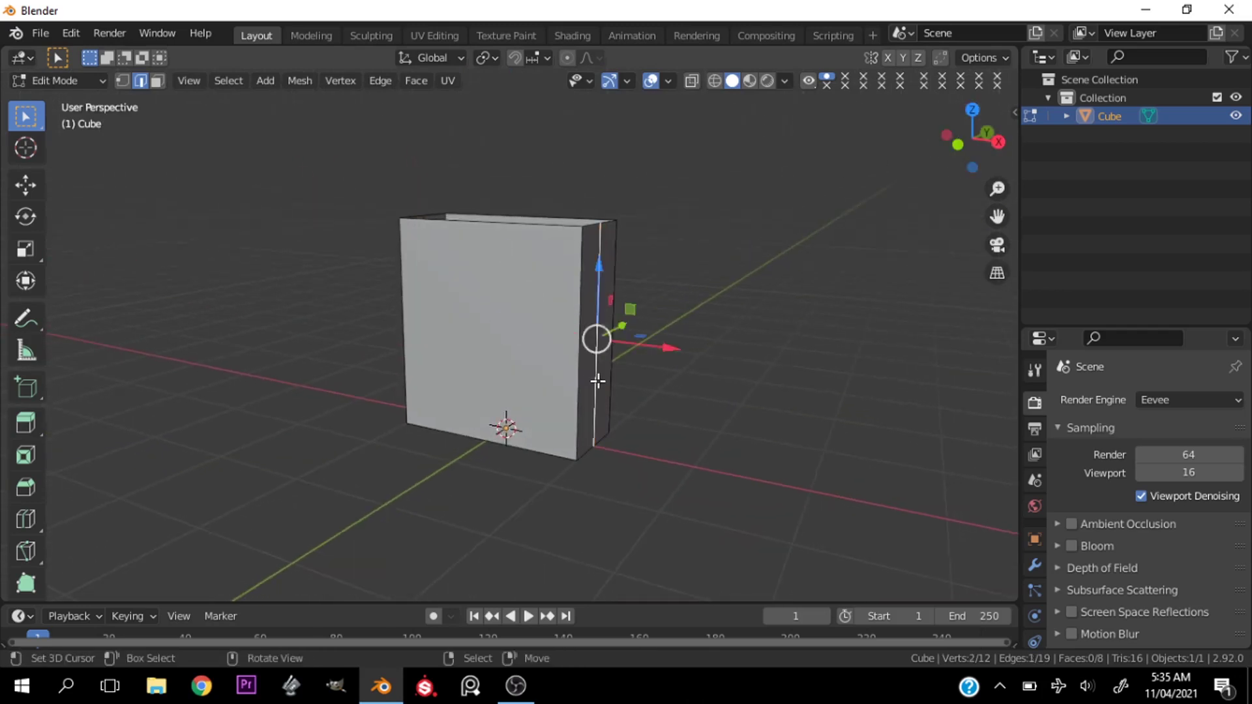
key("g")
right_click(596, 380)
left_click(887, 58)
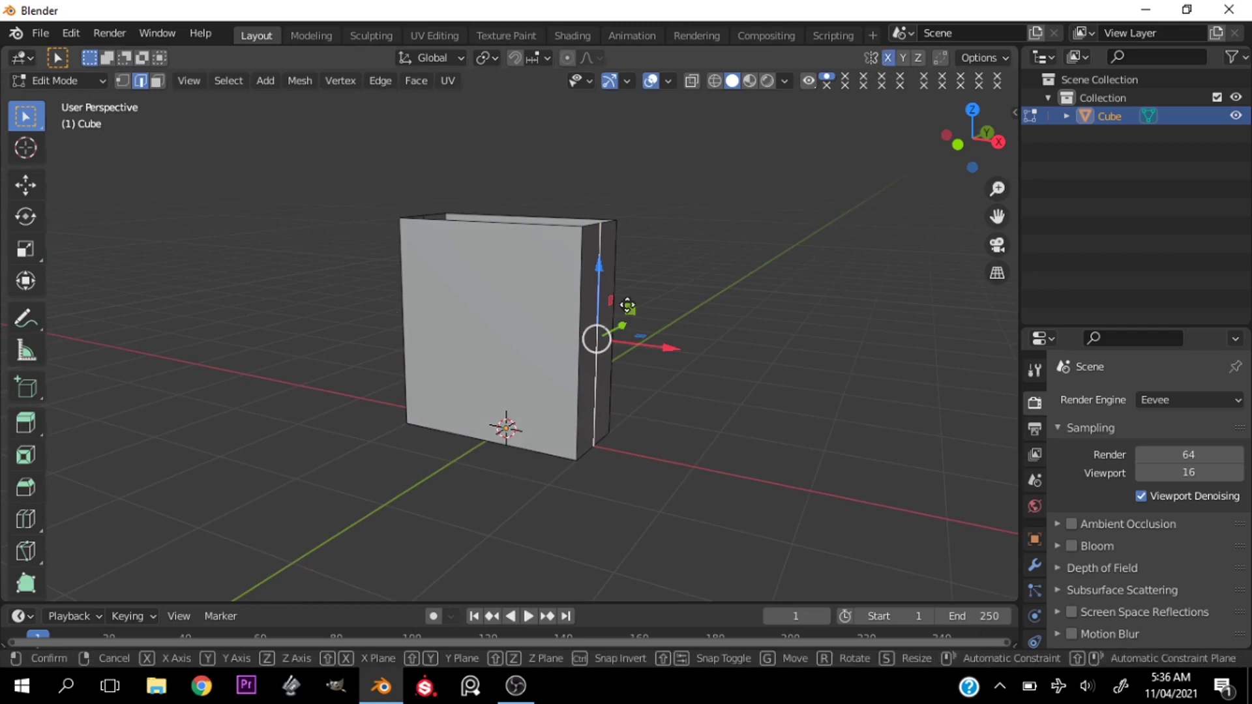
Step: Try to push the full-height middle edge of the narrow side inward along X
key("g")
key("x")
left_click(609, 299)
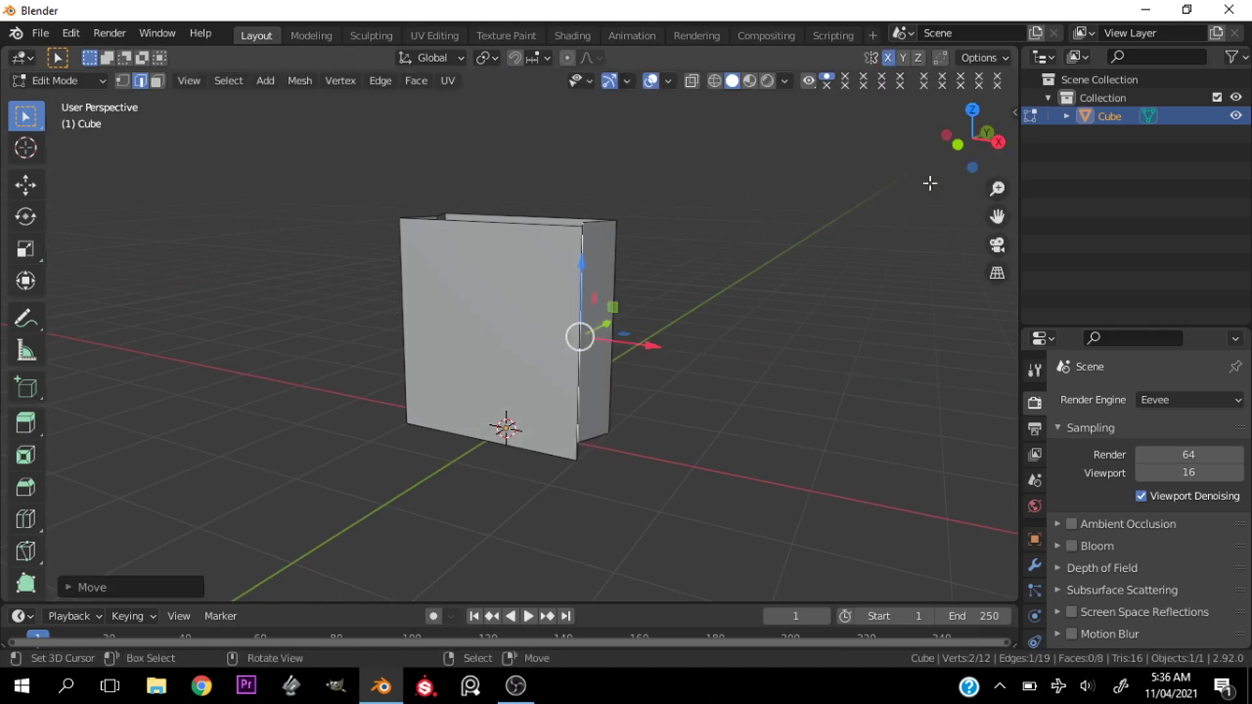
Step: In right view, add a horizontal loop cut around the box and slide it down close to the base
left_click_drag(932, 180, 572, 420)
key("grave")
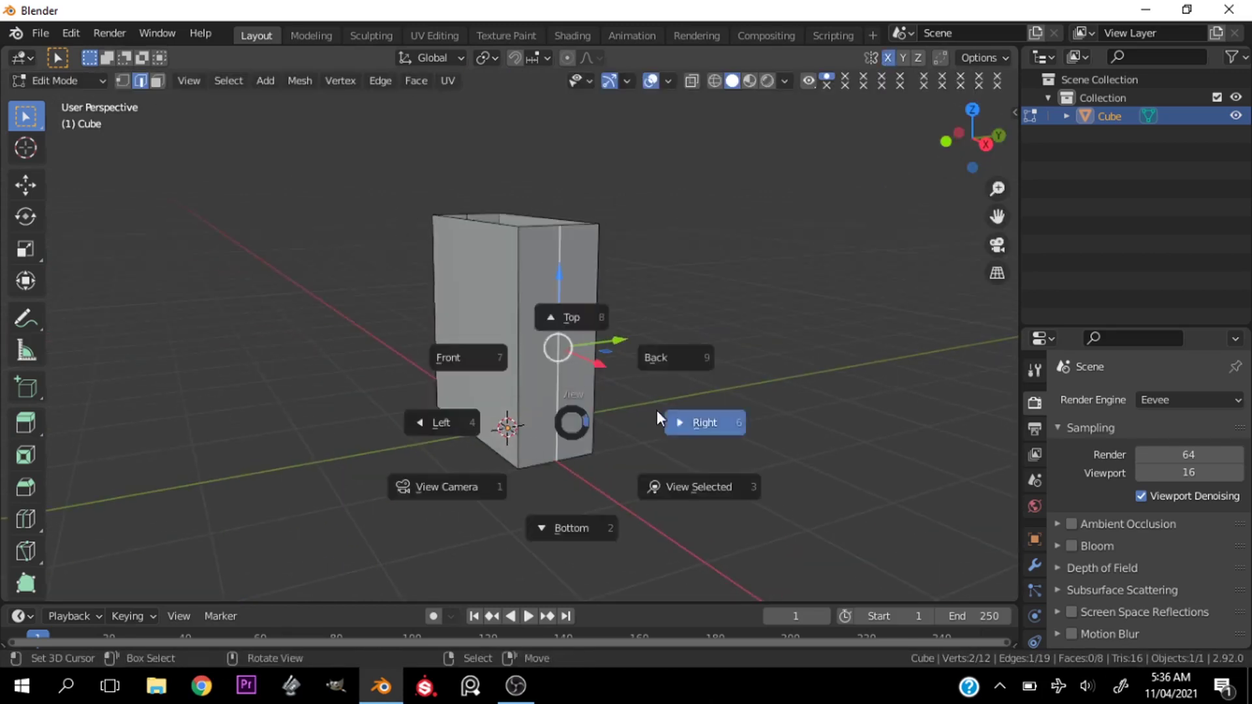
left_click(659, 417)
key("ctrl+r")
left_click(545, 419)
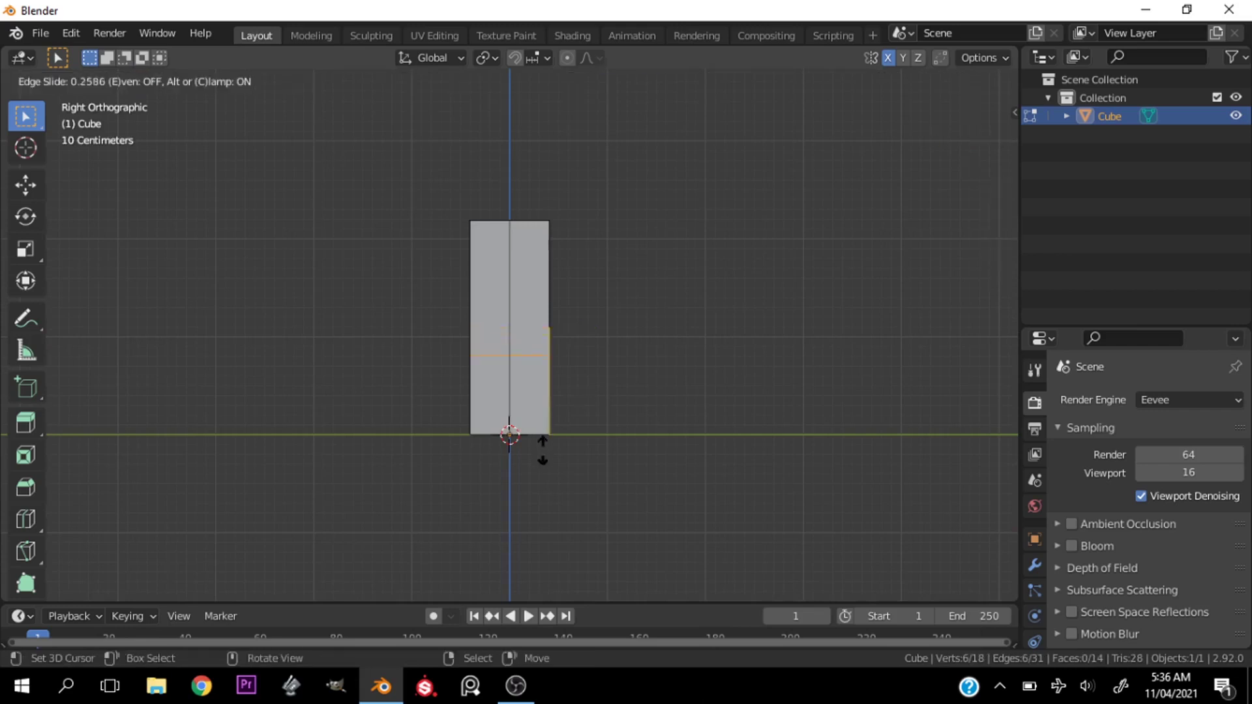
left_click(533, 509)
Step: Push the middle edge above the new cut inward along X to form the bag's side folds
right_click(509, 332)
left_click_drag(944, 146, 991, 284)
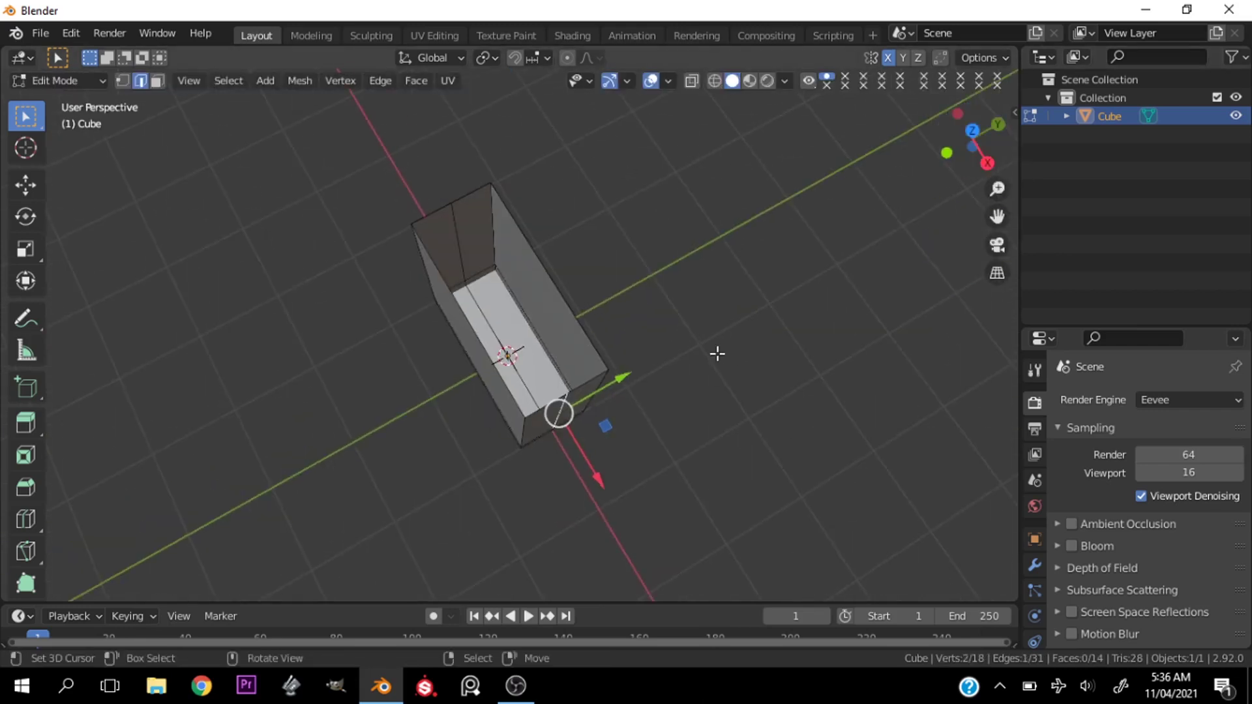
key("g")
key("x")
left_click(698, 330)
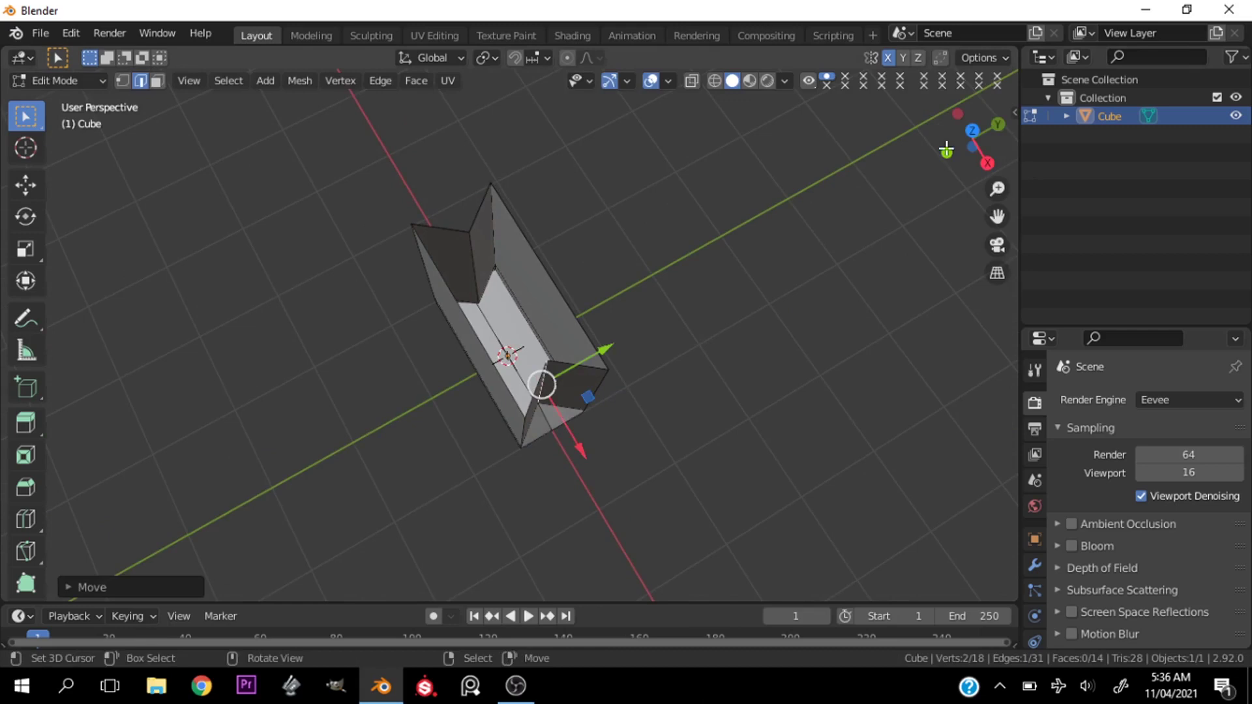
Step: Select the open top edge loop and scale it along Y to about 0.79 to taper the bag
middle_click_drag(698, 329, 780, 166)
left_click(534, 213)
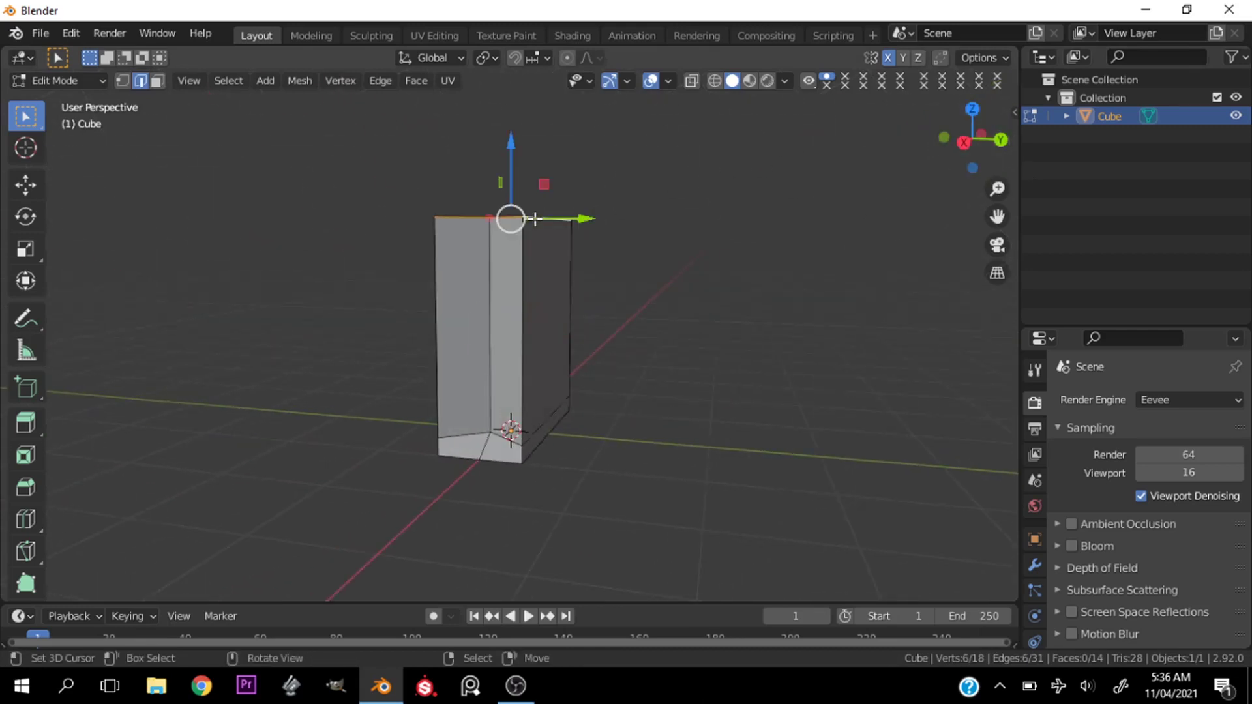
key("grave")
left_click(619, 223)
key("s")
key("y")
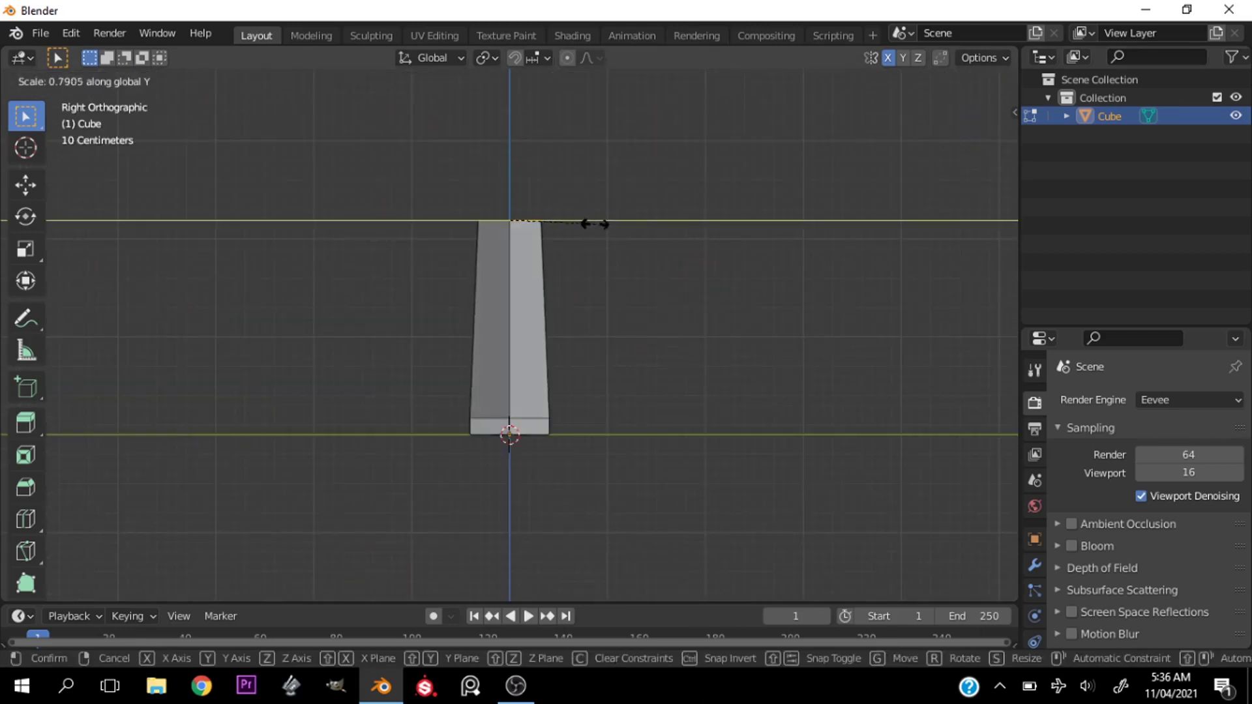
left_click(595, 223)
Step: Select the inner vertex at the bottom of the side fold and lower it slightly along Z
left_click_drag(933, 164, 960, 152)
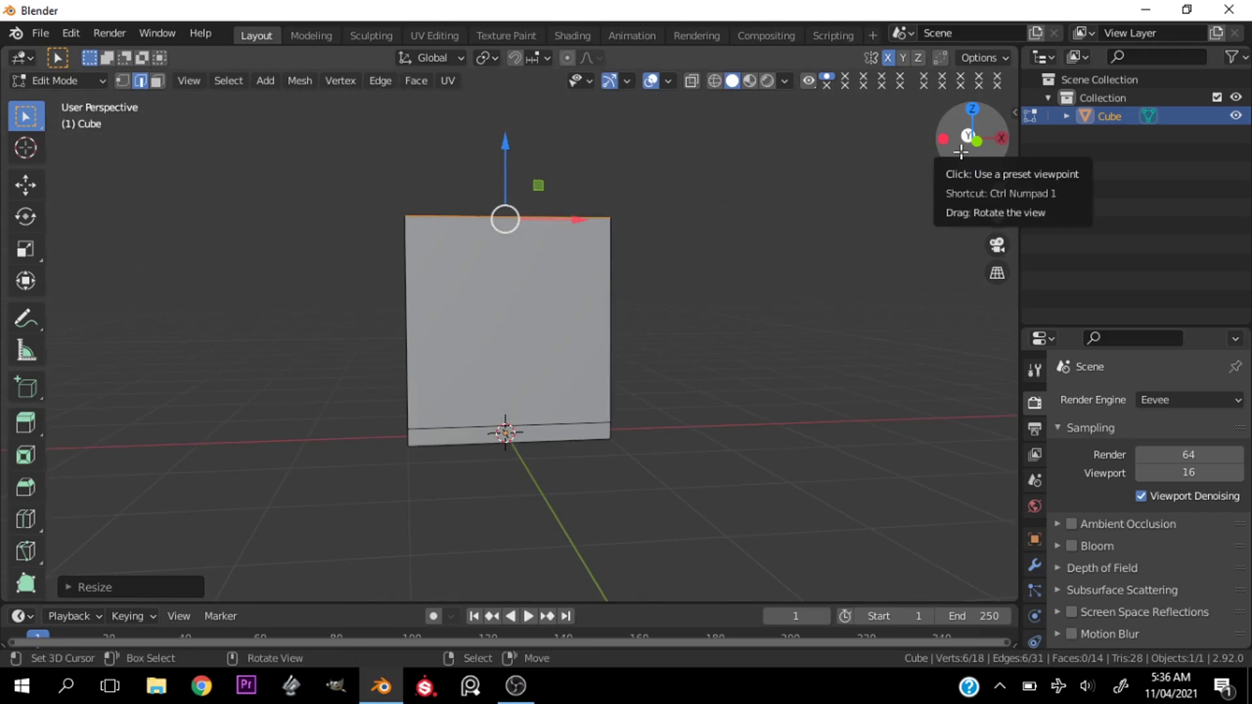
key("Tab")
middle_click_drag(844, 212, 899, 219)
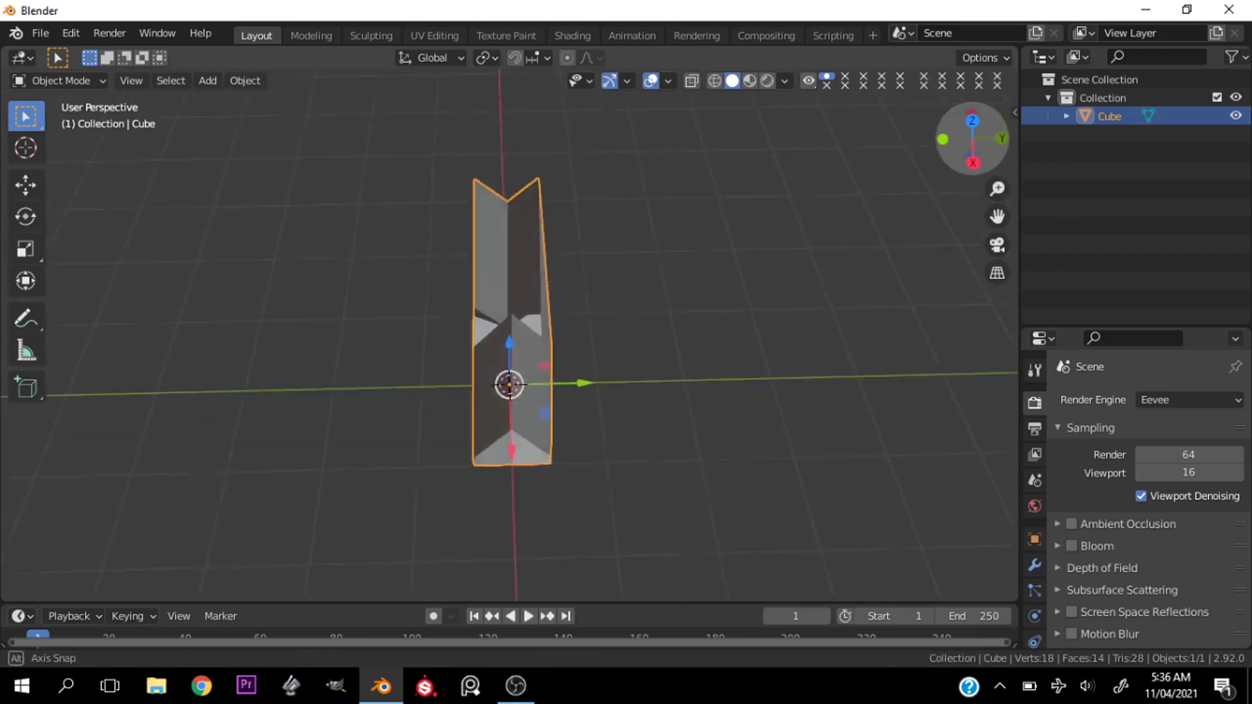
left_click_drag(961, 152, 1007, 112)
key("KP_3")
key("Tab")
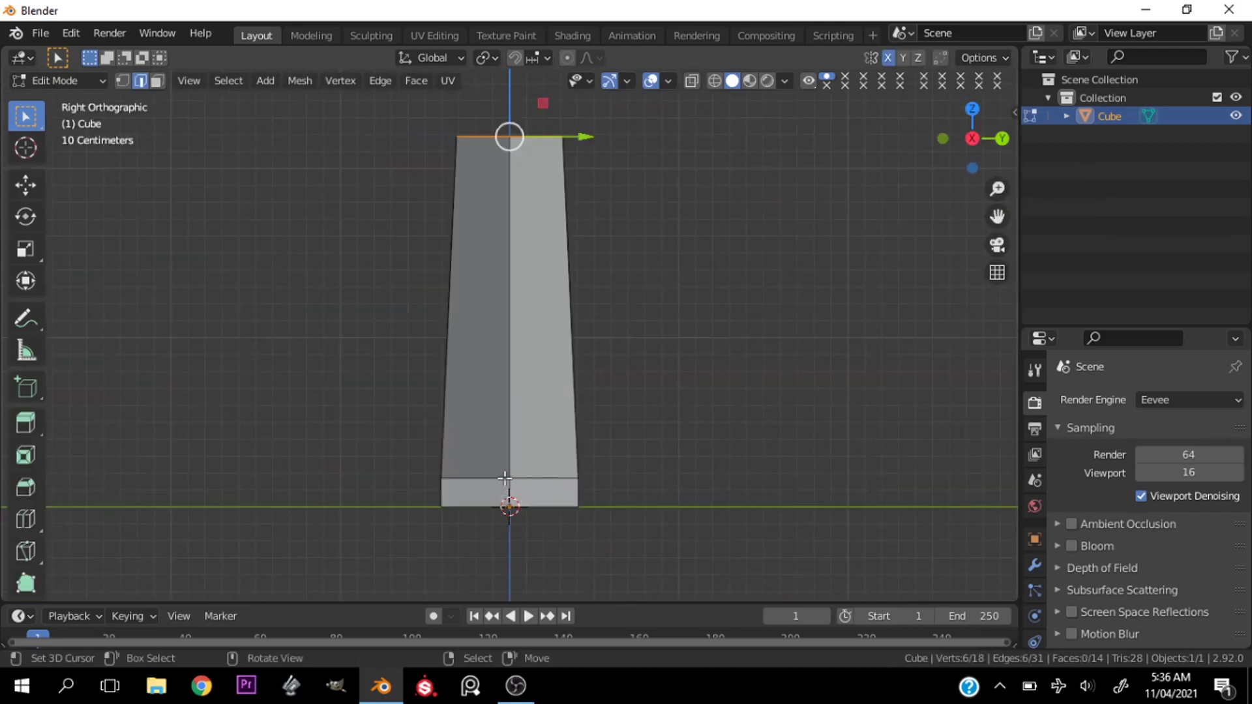
middle_click_drag(503, 478, 556, 522)
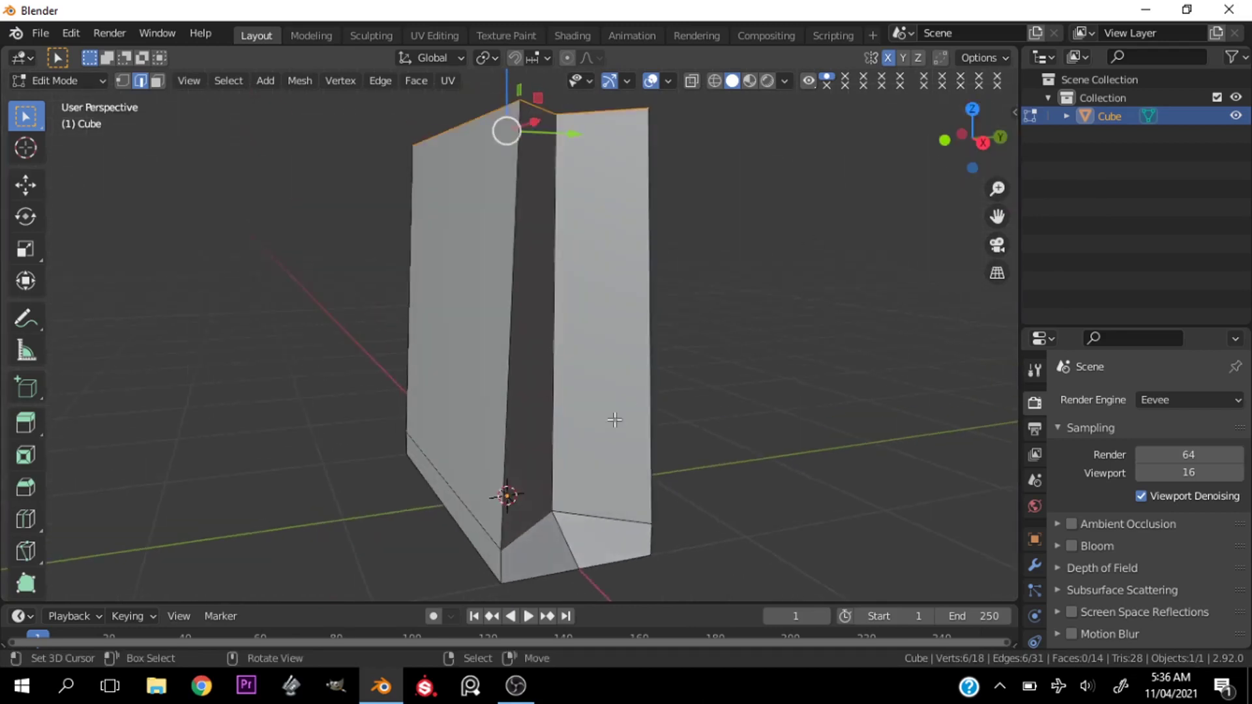
key("1")
right_click(555, 520)
key("g")
key("z")
left_click(557, 541)
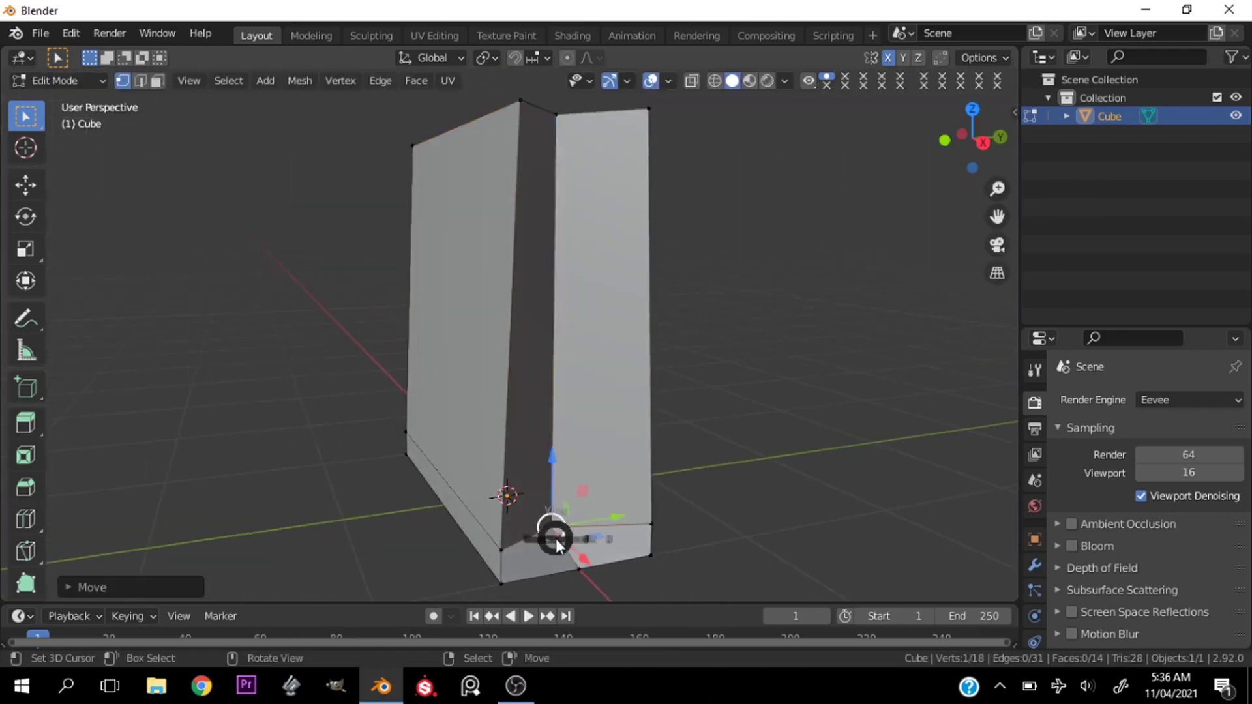
Step: Move the bottom vertex of the side fold outward along X by about 0.05 m and return to Object Mode
key("KP_3")
left_click_drag(953, 147, 978, 137)
key("Tab")
left_click_drag(945, 140, 609, 279)
key("Tab")
key("g")
key("x")
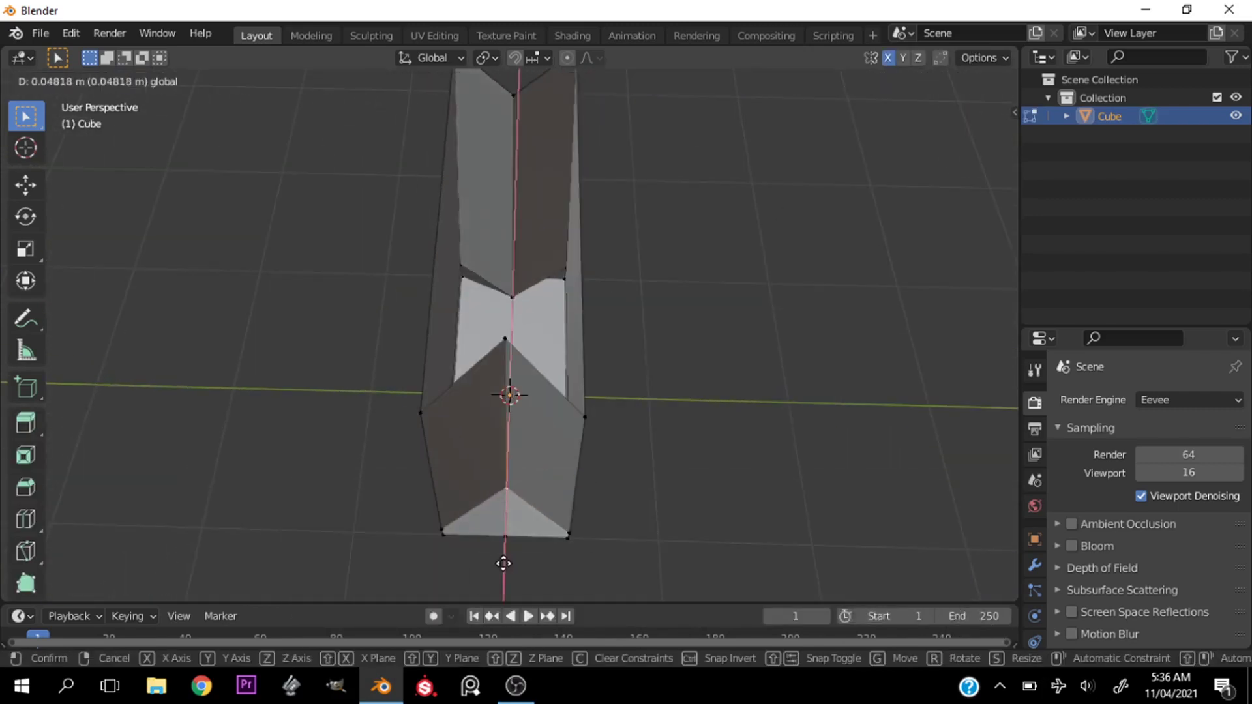
left_click(503, 567)
key("Tab")
middle_click_drag(837, 235, 824, 252)
scroll(824, 253, "down", 2)
key("ctrl+s")
left_click(703, 231)
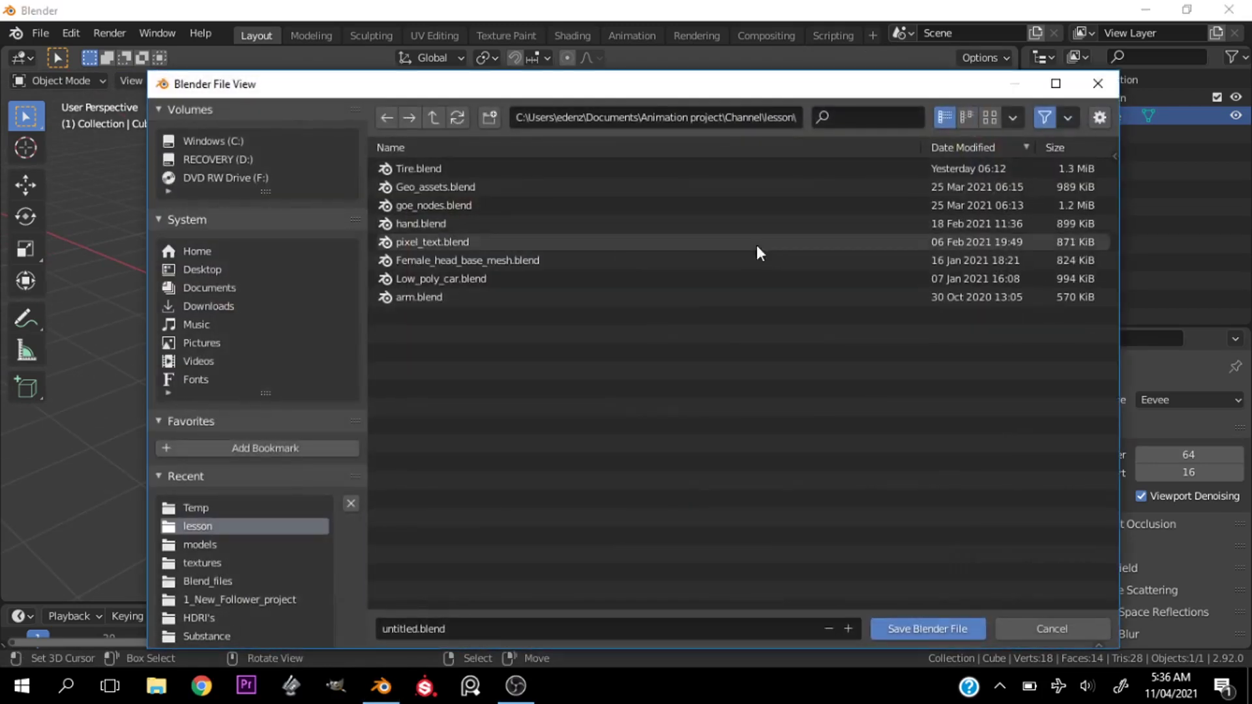
left_click(1020, 623)
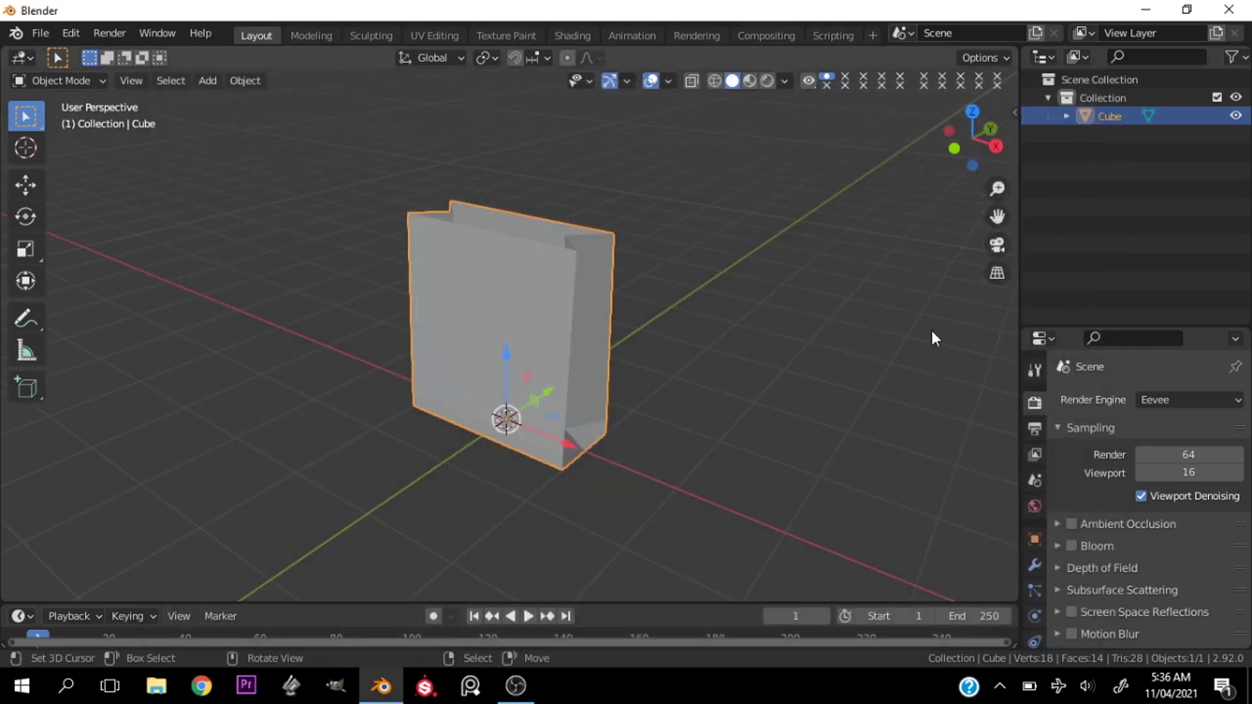
Step: In front view, add a Bezier circle curve to the scene
left_click_drag(983, 145, 935, 138)
key("grave")
left_click(675, 210)
middle_click_drag(611, 218, 620, 316, "shift")
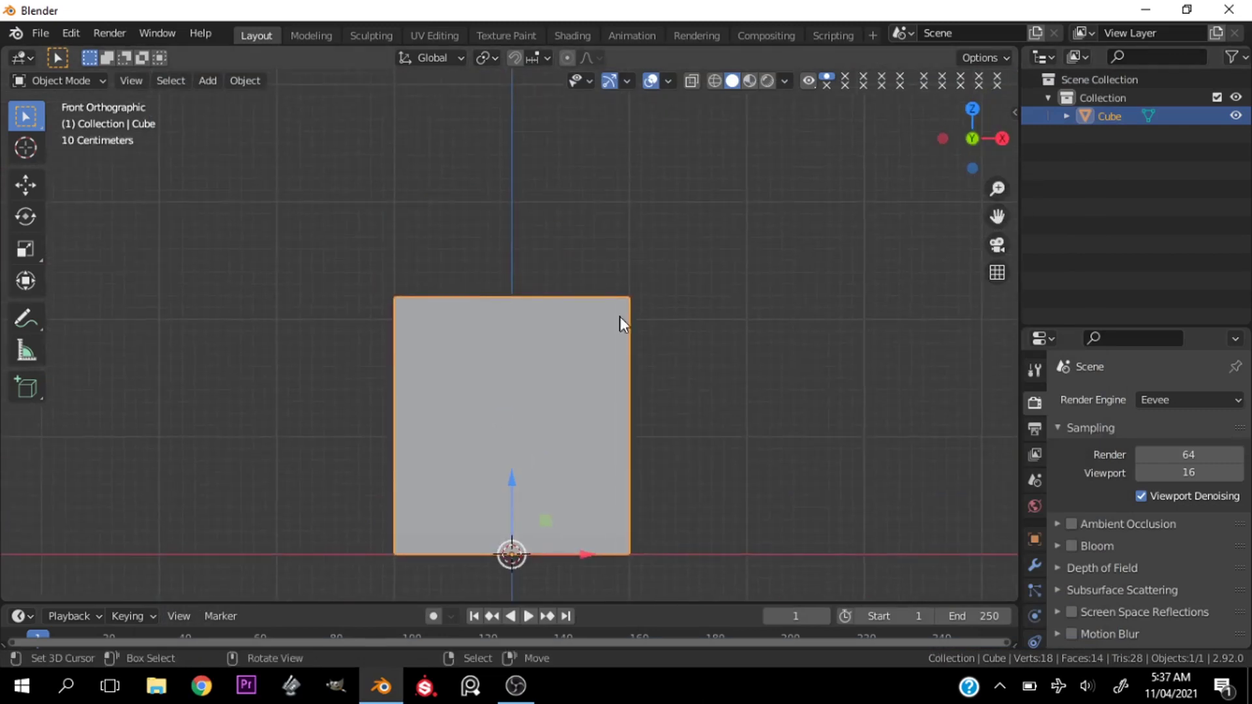
scroll(561, 318, "up", 1)
scroll(521, 325, "down", 1)
key("shift+a")
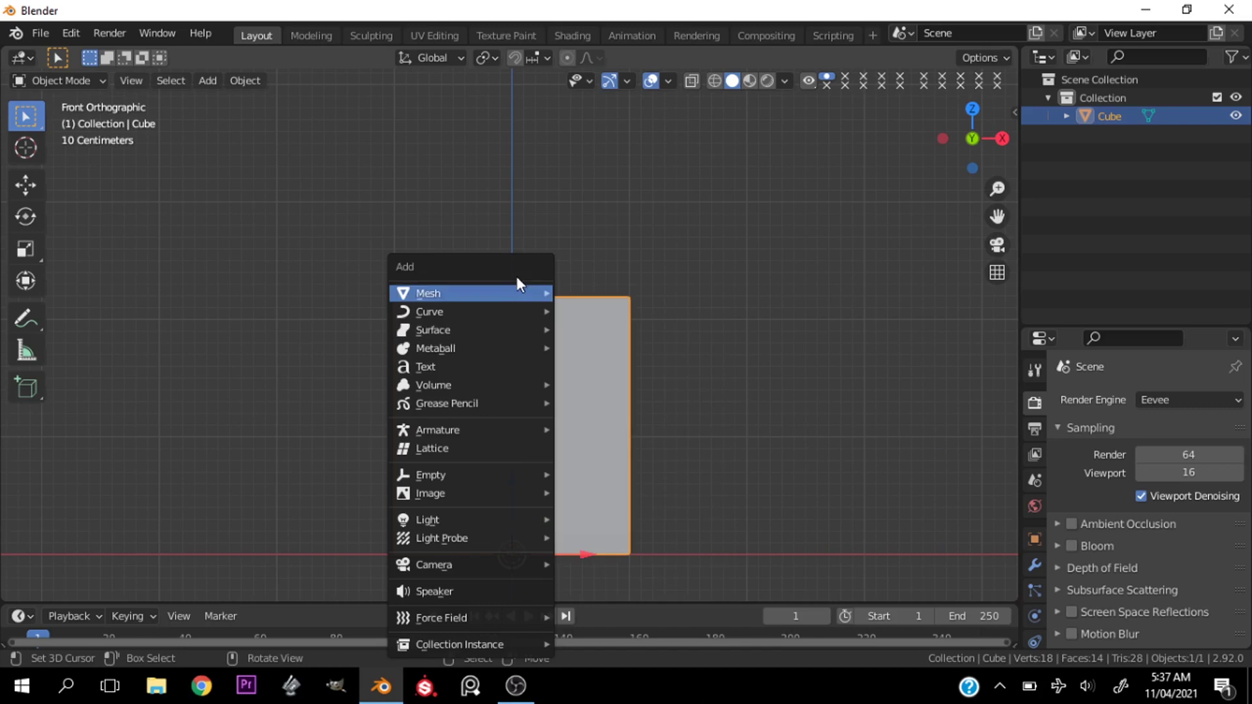
mouse_move(515, 312)
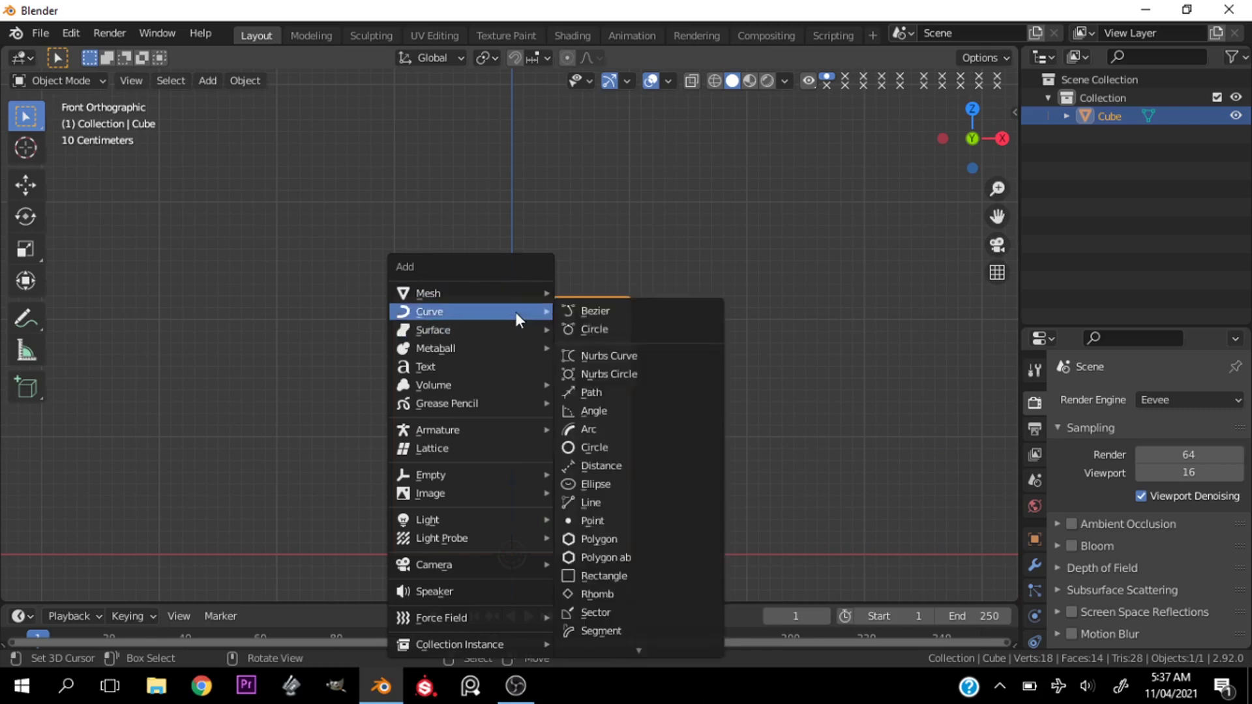
left_click(598, 326)
Step: In top view, delete the Bezier circle's control point on the +Y side in Edit Mode
key("grave")
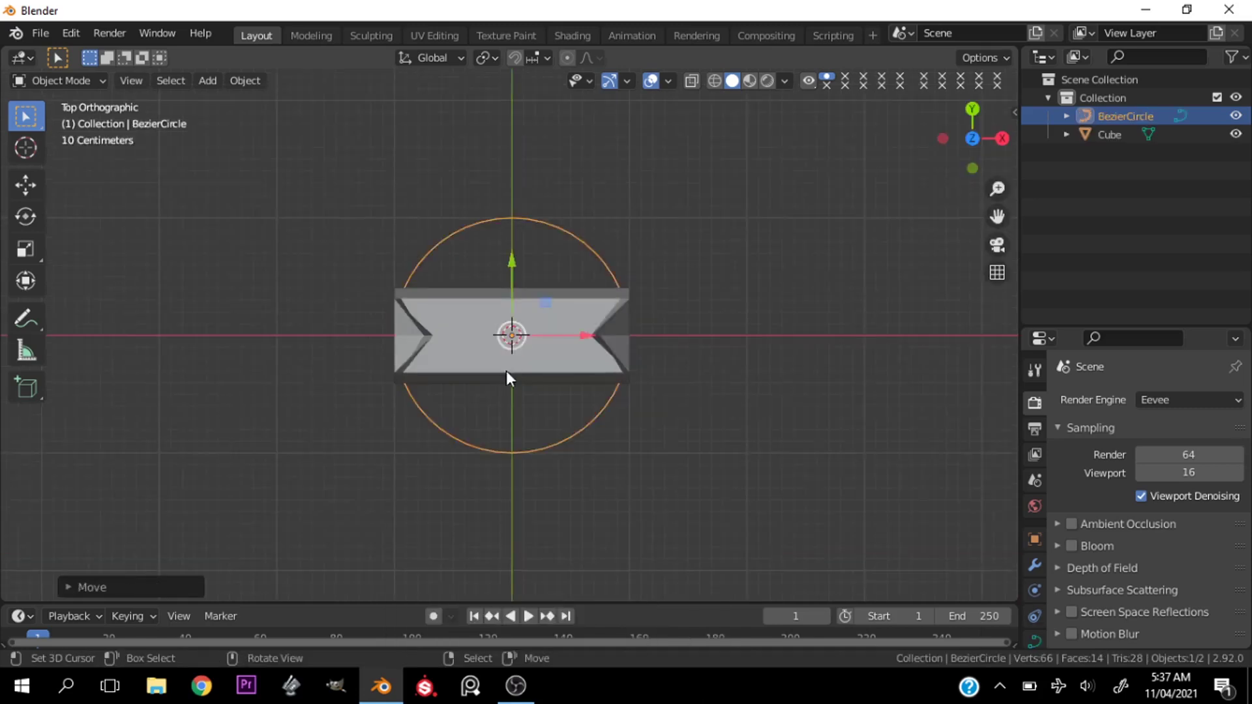
key("Tab")
key("Tab")
key("Tab")
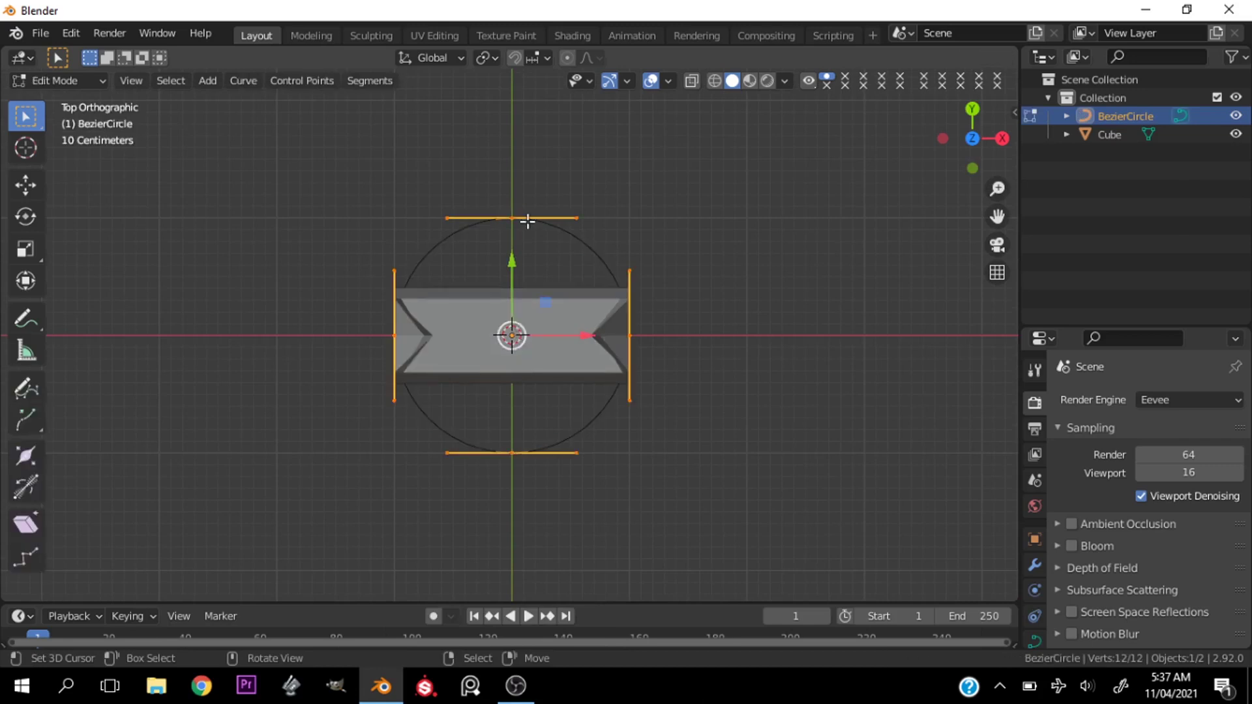
left_click(525, 221)
key("x")
left_click(527, 221)
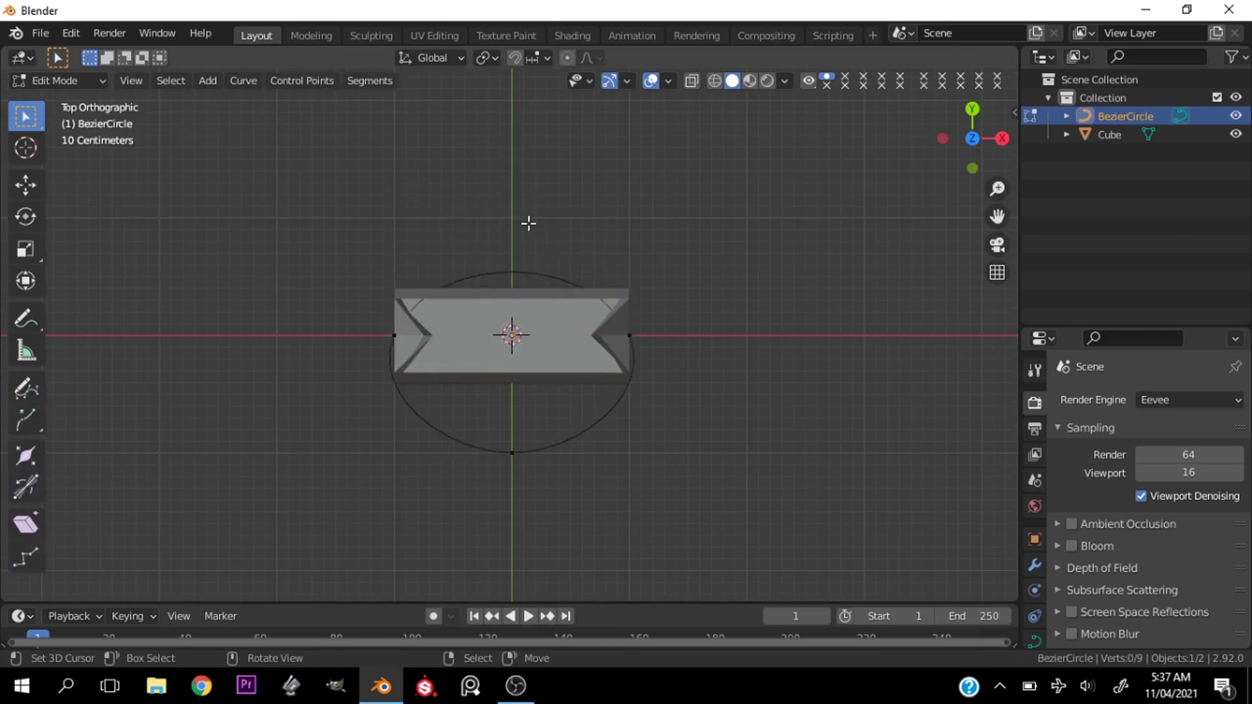
Step: Undo the control point deletion, then delete the whole Bezier circle in Object Mode
key("ctrl+z")
key("x")
key("Escape")
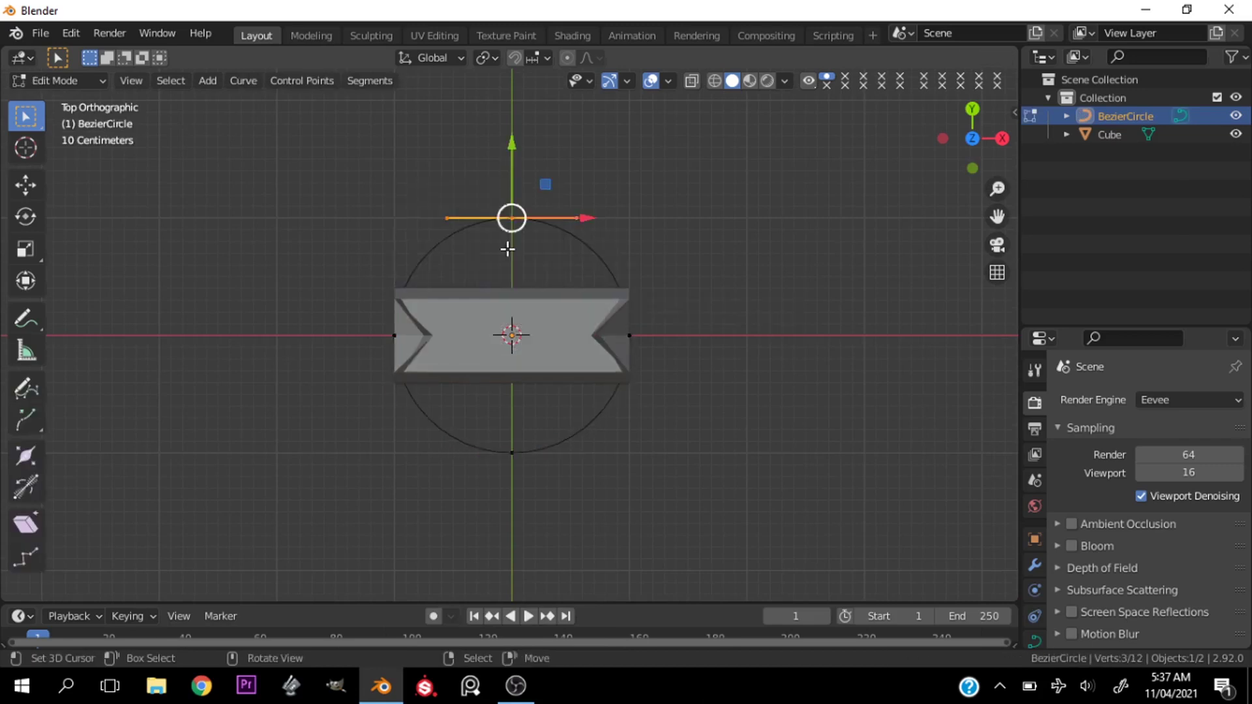
key("Tab")
key("Tab")
key("Tab")
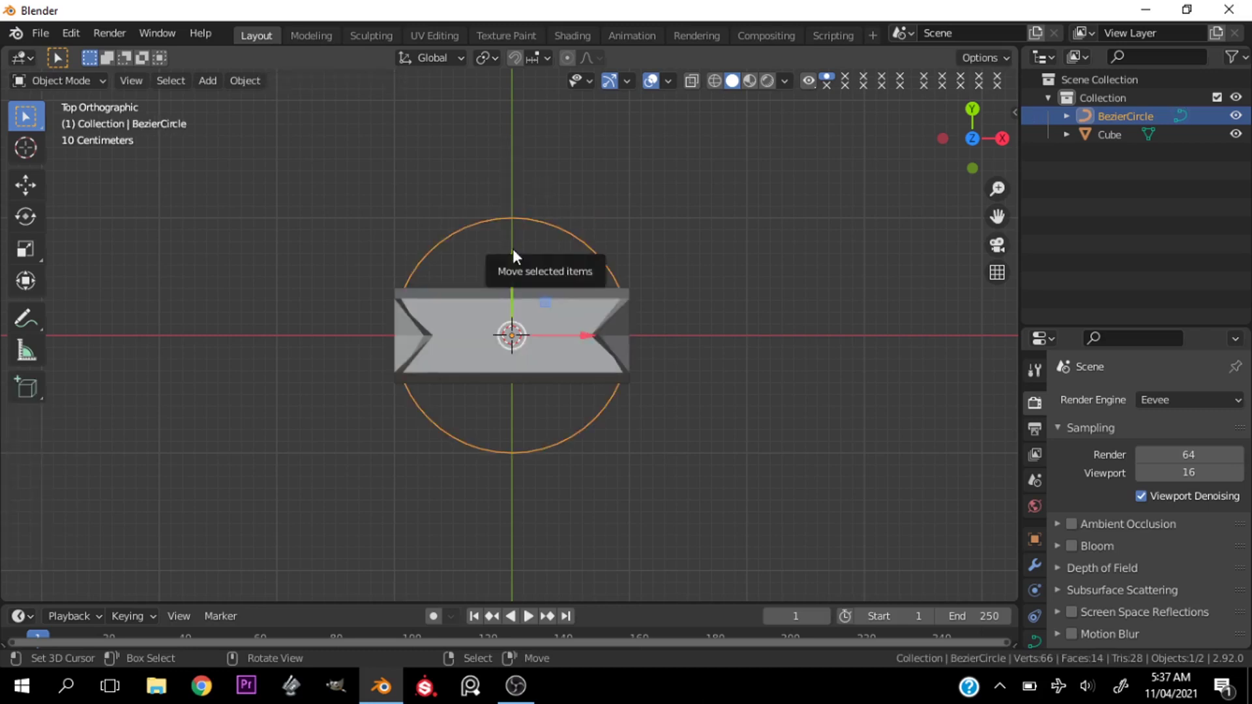
key("x")
left_click(514, 248)
key("shift+a")
mouse_move(514, 248)
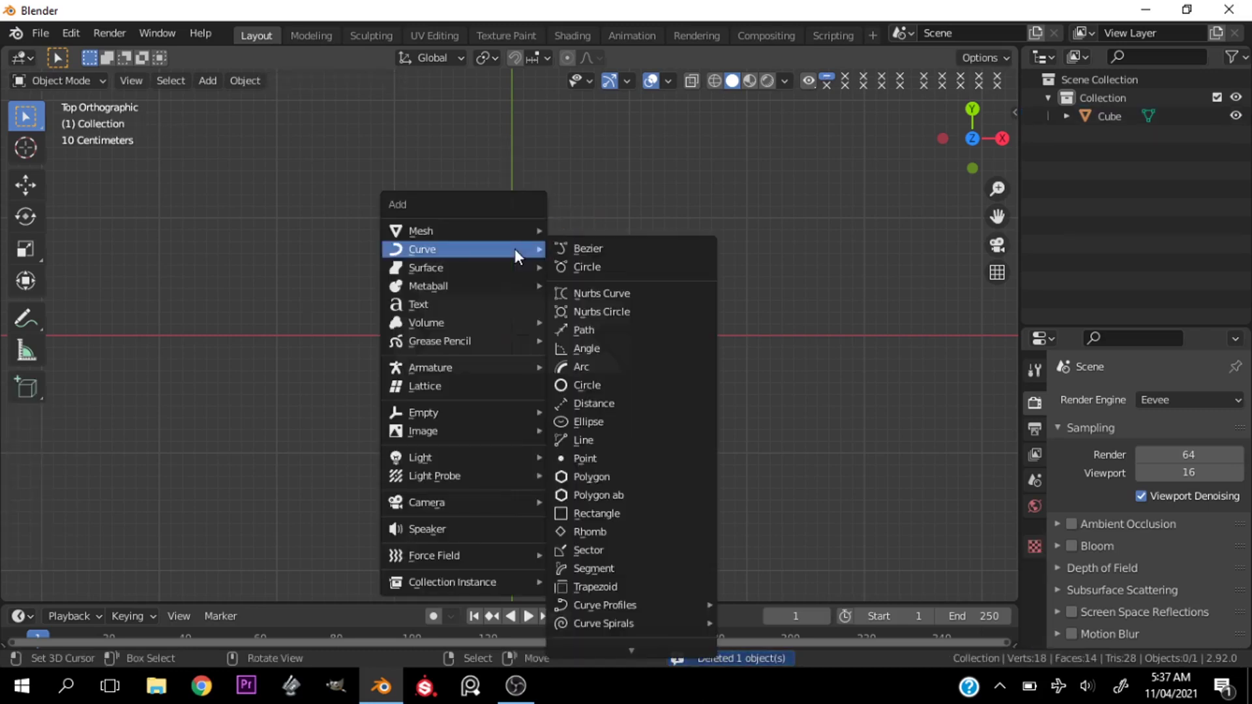
left_click(607, 367)
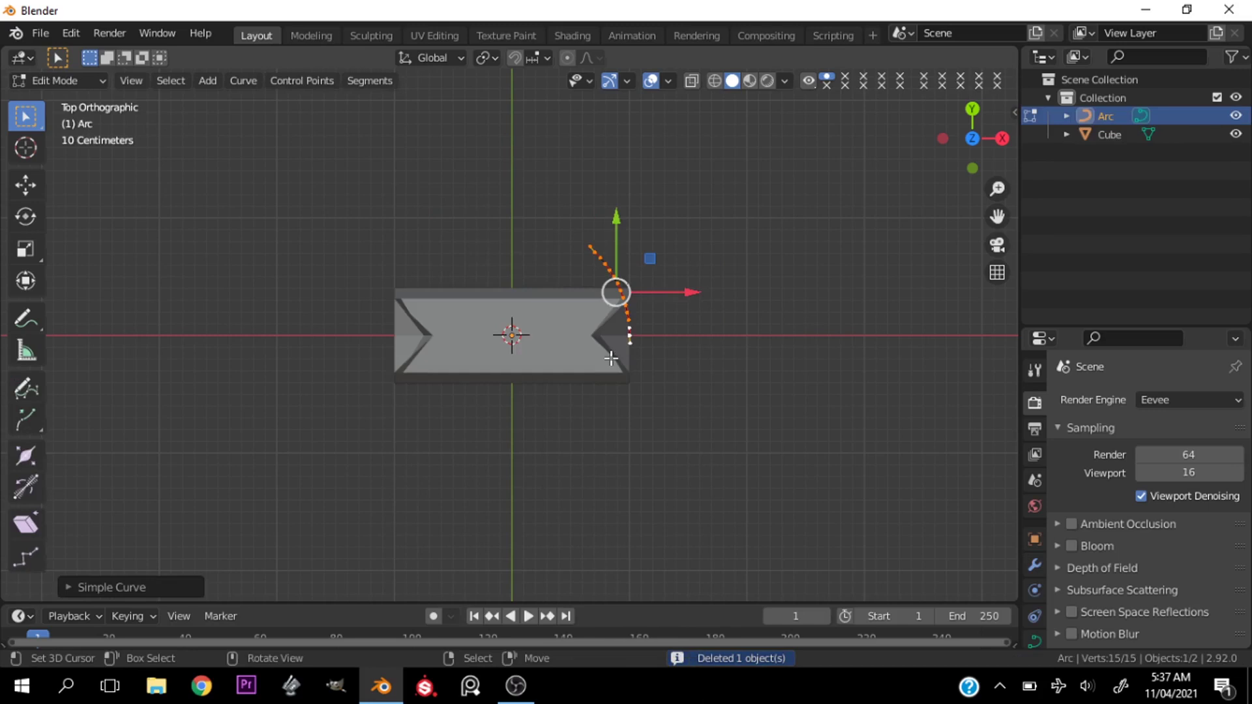
key("ctrl+z")
Step: Try a NURBS curve as the starting shape for the handle and delete it
key("shift+a")
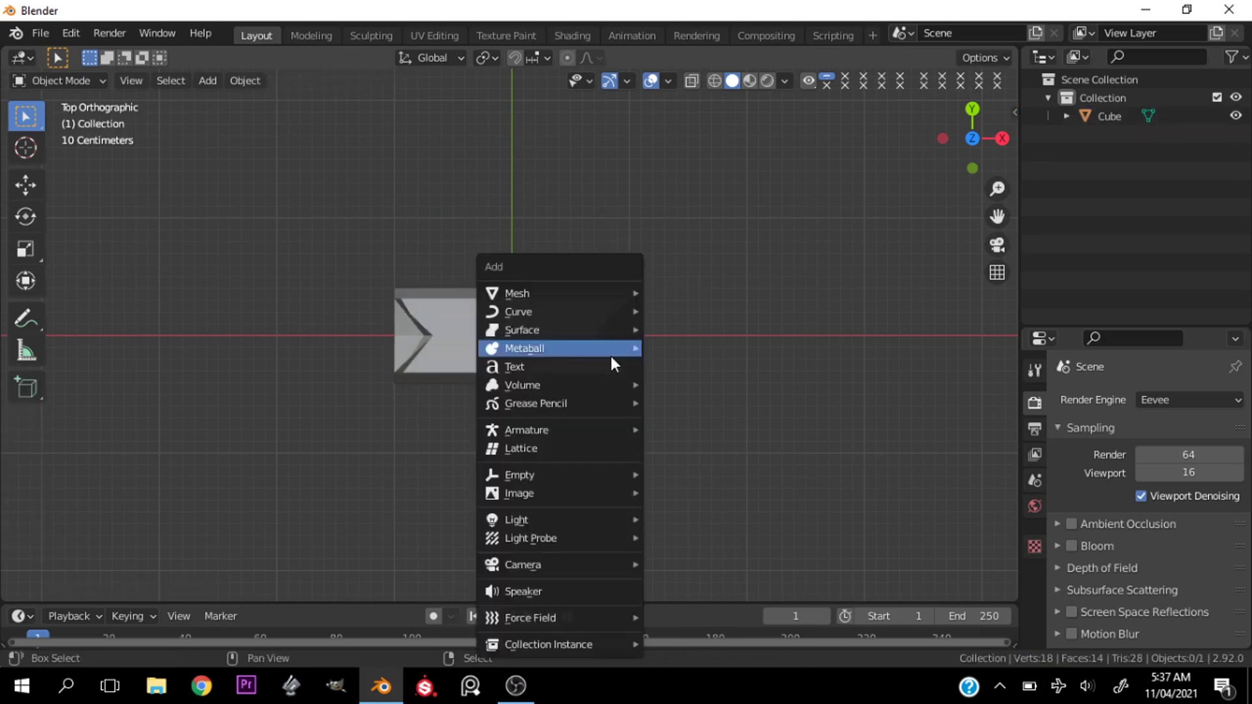
mouse_move(604, 290)
mouse_move(589, 313)
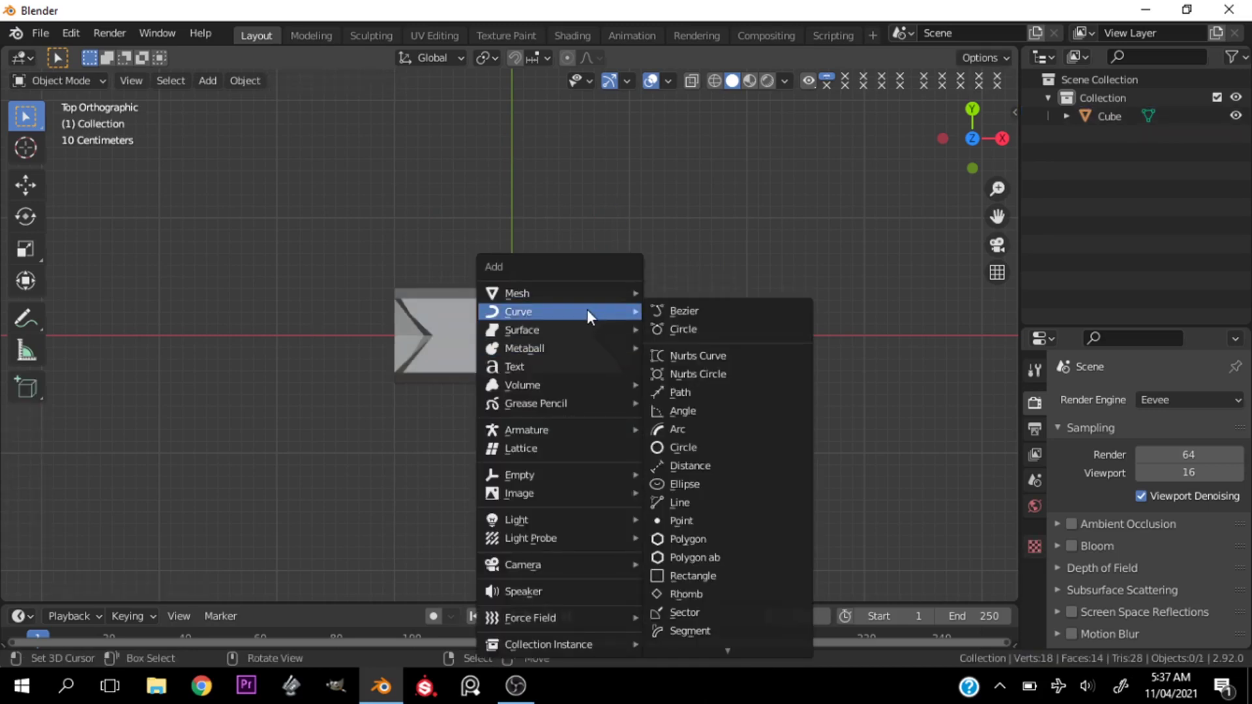
left_click(686, 356)
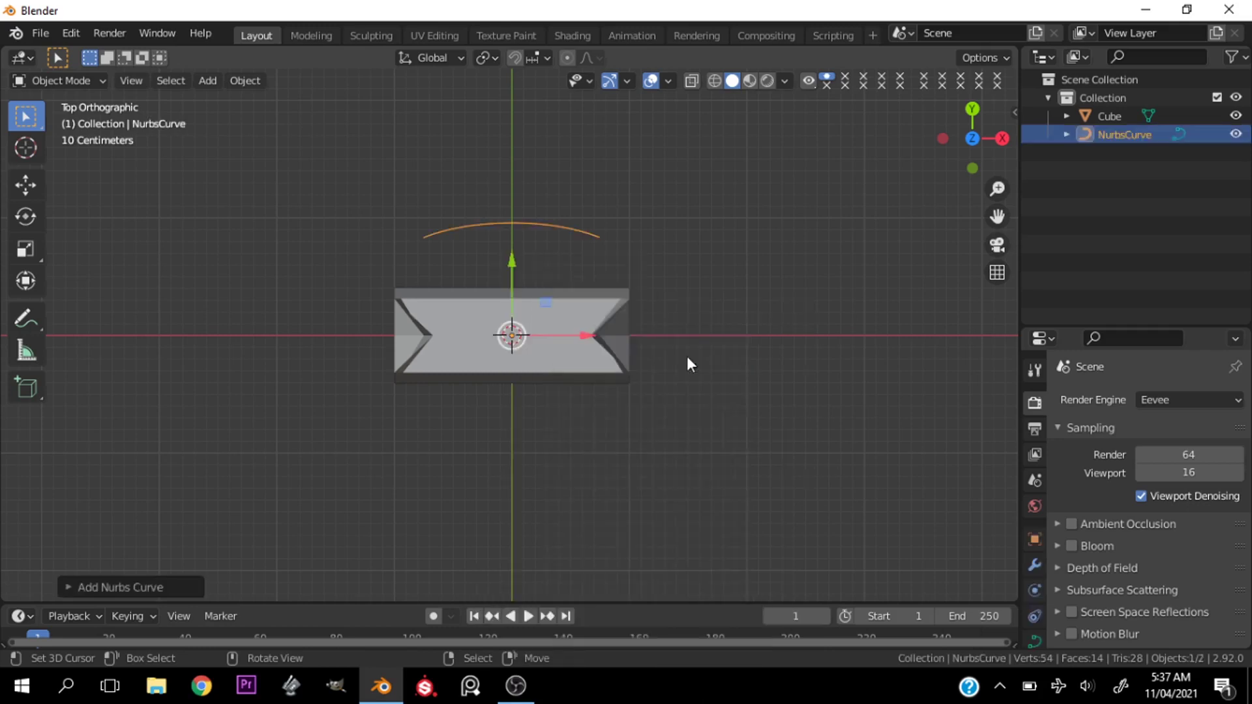
key("Tab")
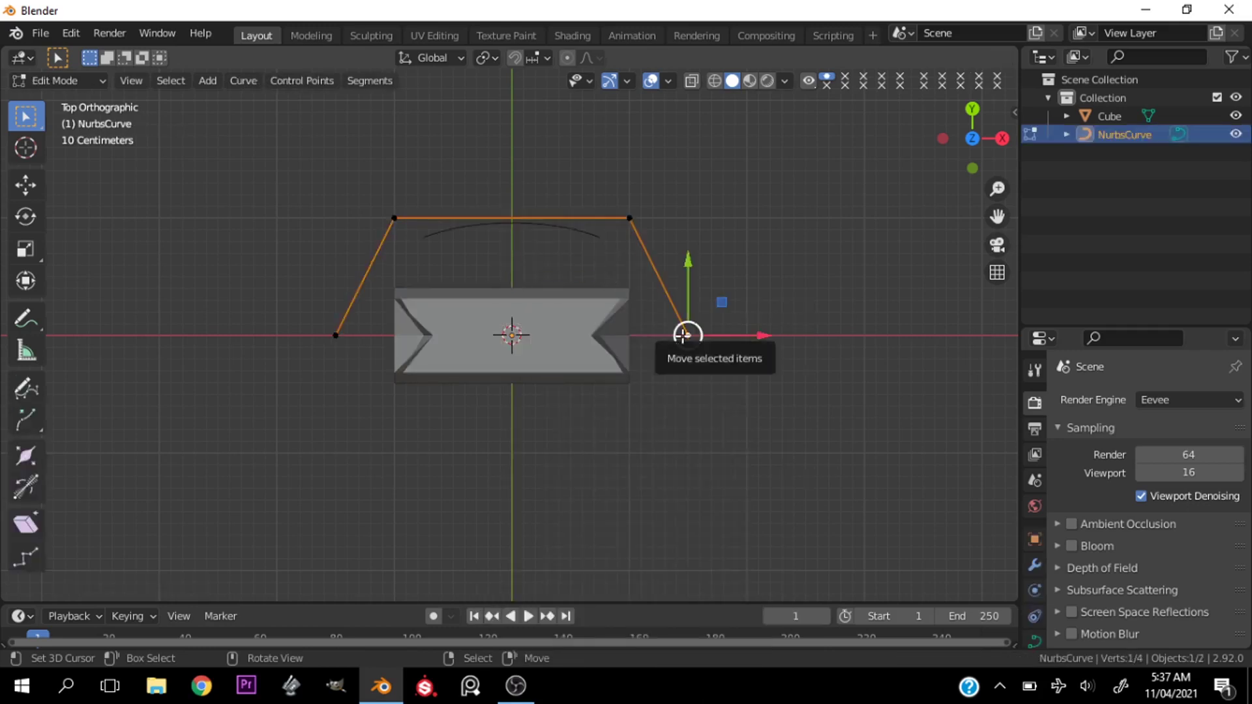
left_click(682, 336)
key("e")
right_click(661, 418)
key("a")
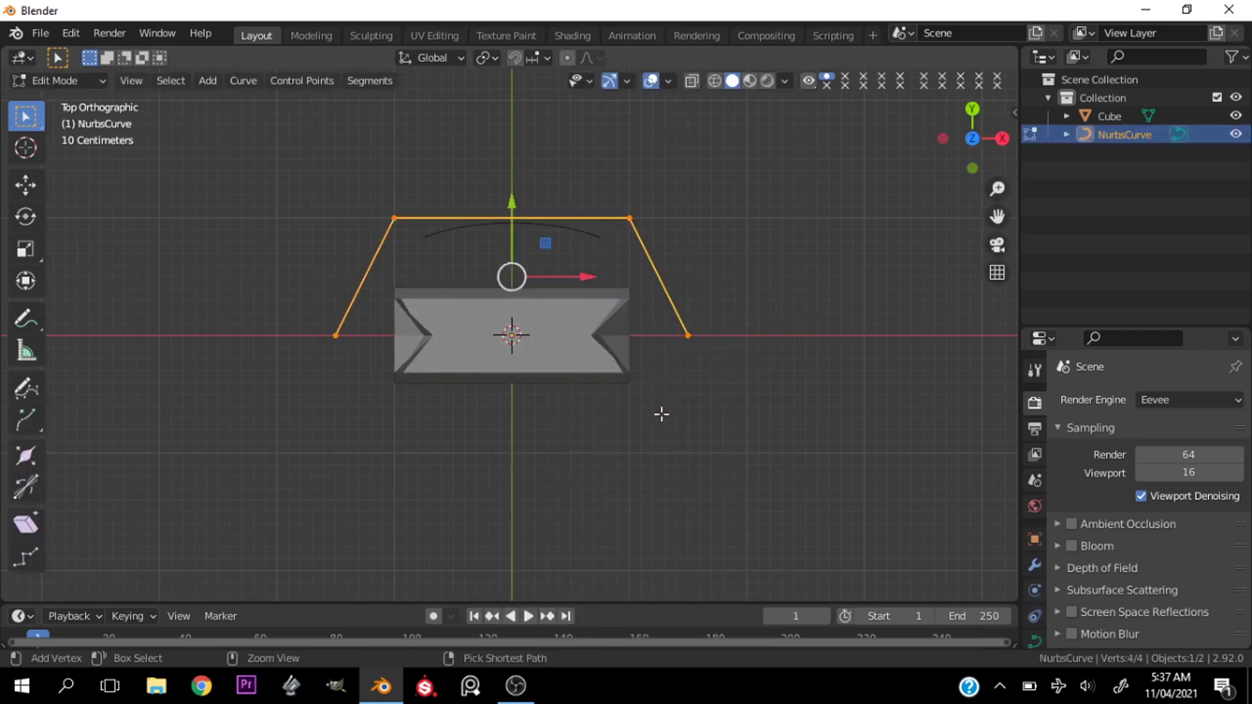
key("Tab")
key("Delete")
Step: Add a mesh circle to the scene and open it in Edit Mode
key("shift+a")
mouse_move(599, 221)
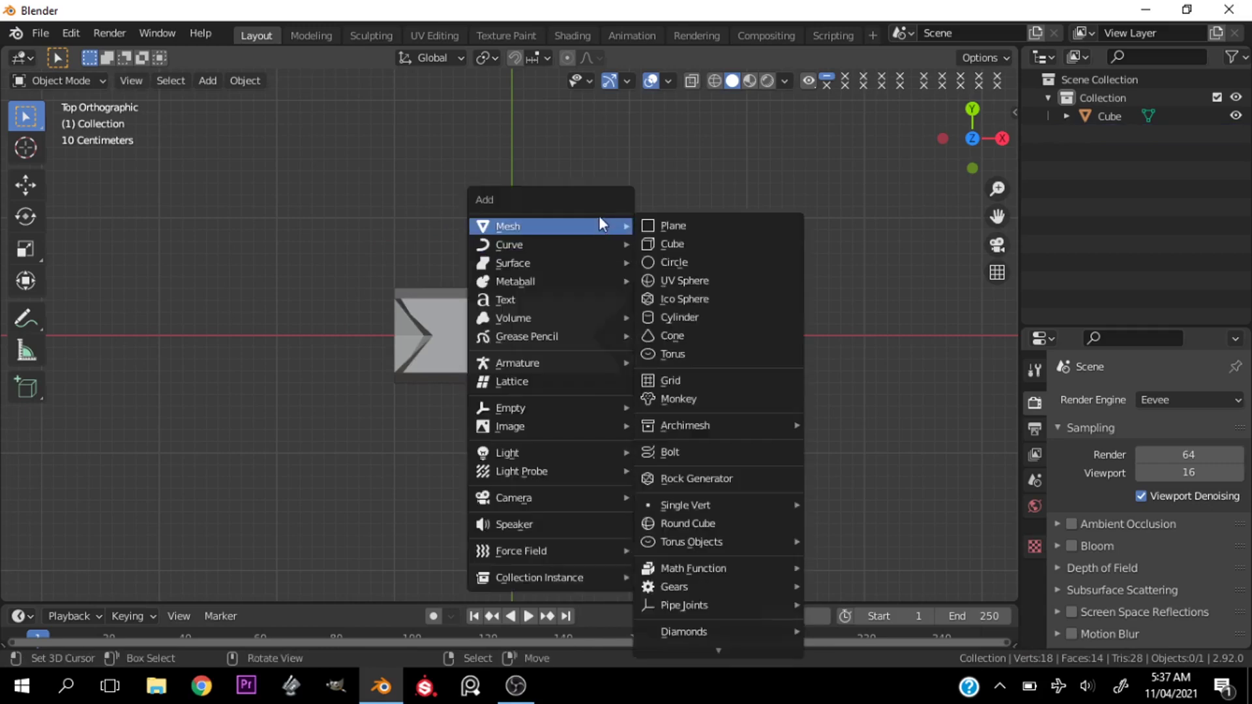
left_click(678, 261)
key("Tab")
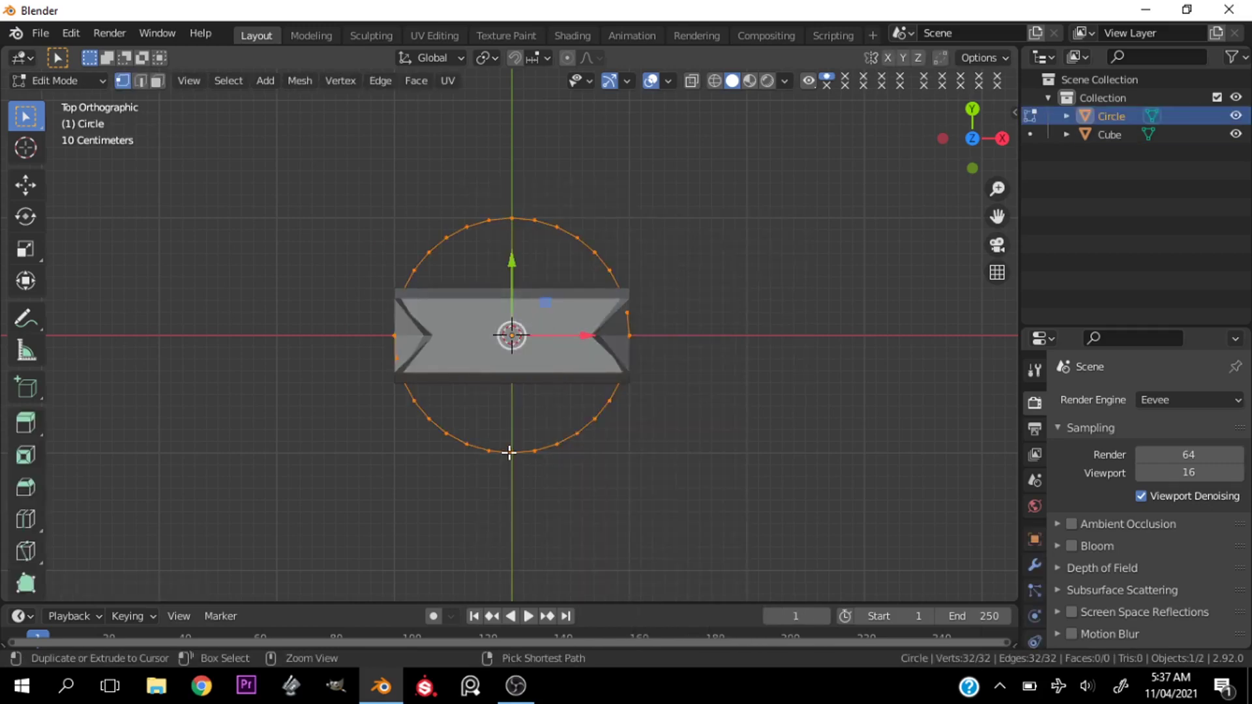
Step: Select the circle's vertices on the -Y side below the X axis and delete them to form a half-circle arc
left_click(509, 452)
key("ctrl+KP_Add")
key("ctrl+KP_Add")
key("ctrl+KP_Add")
key("ctrl+KP_Add")
key("ctrl+KP_Add")
key("ctrl+KP_Add")
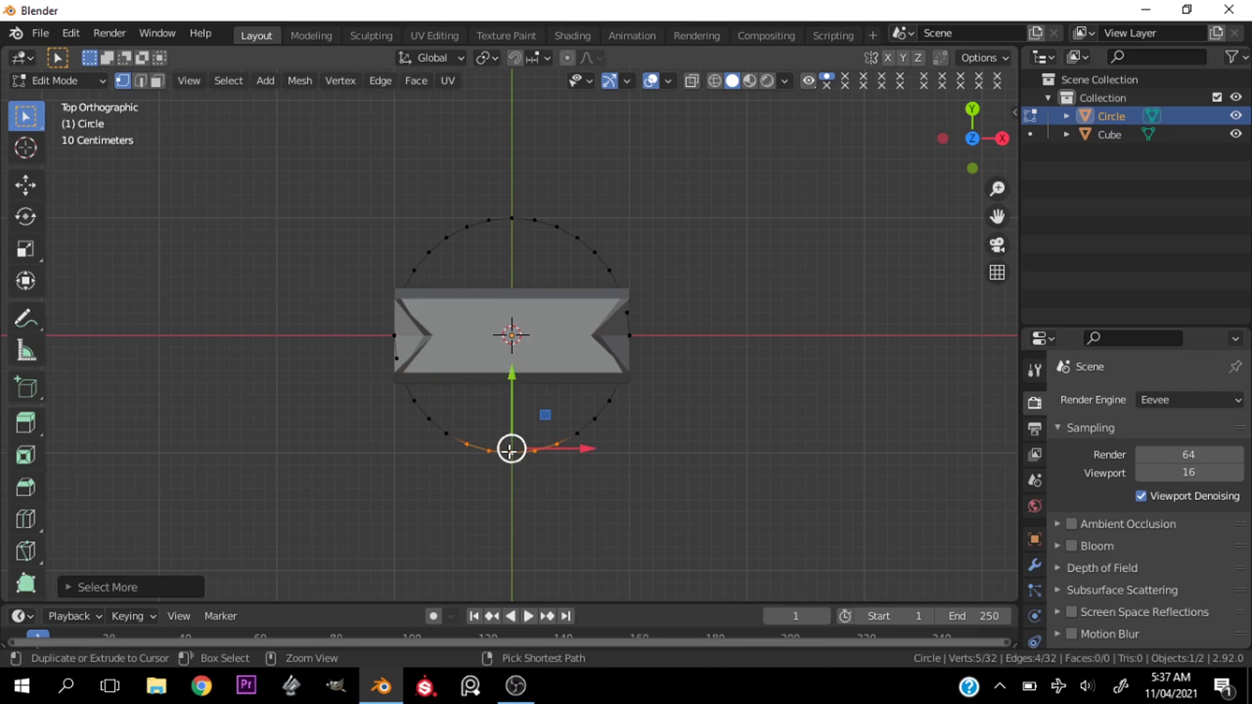
key("alt+z")
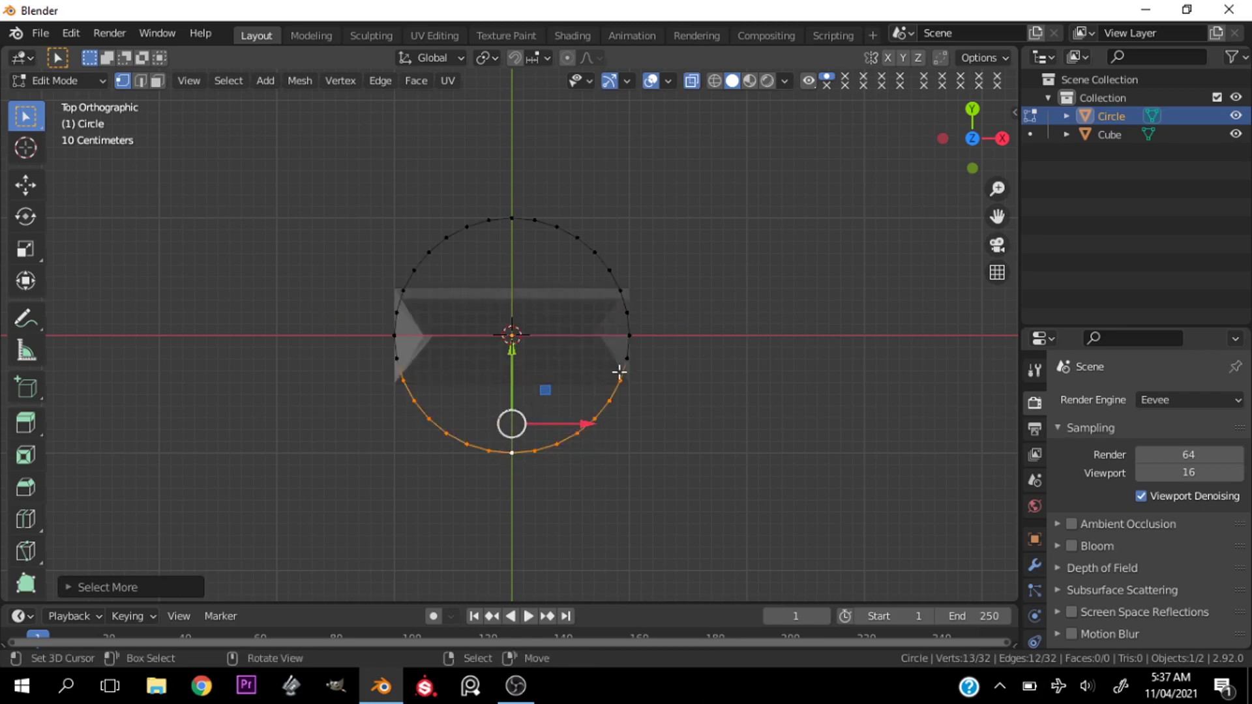
key("x")
left_click(584, 322)
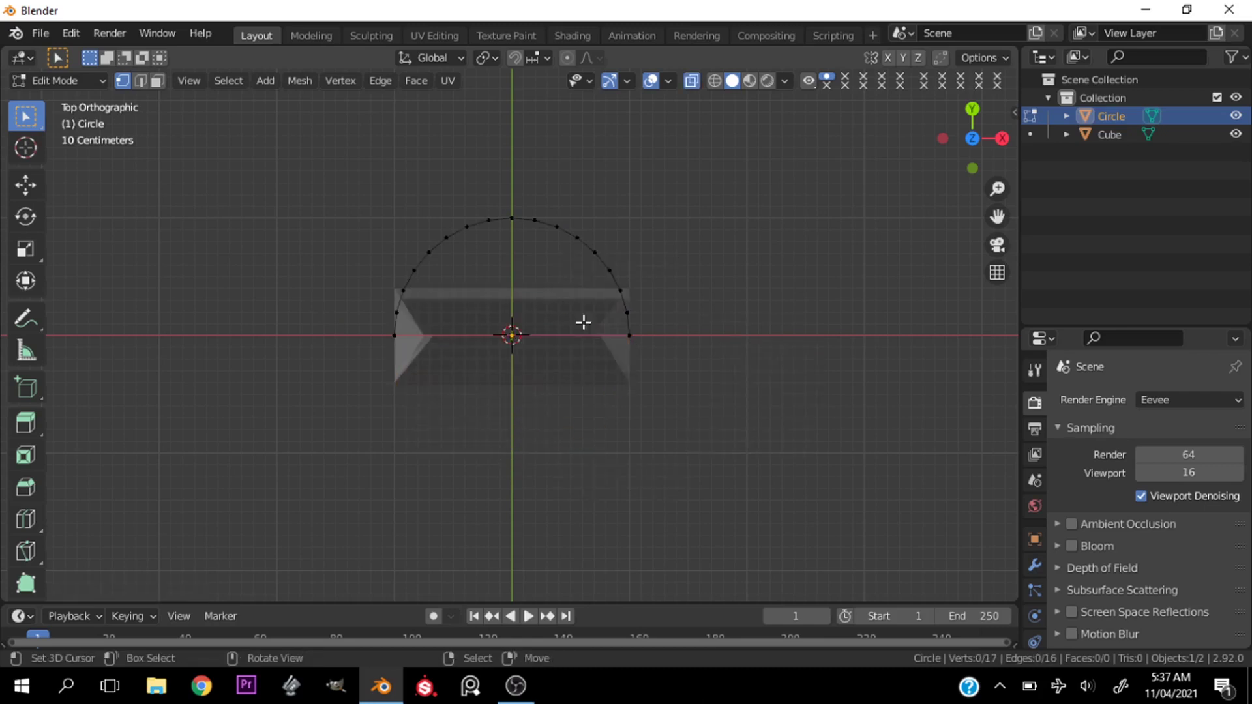
Step: Select all of the arc's vertices and scale them narrower along X
key("a")
key("a")
left_click(635, 166)
key("alt+z")
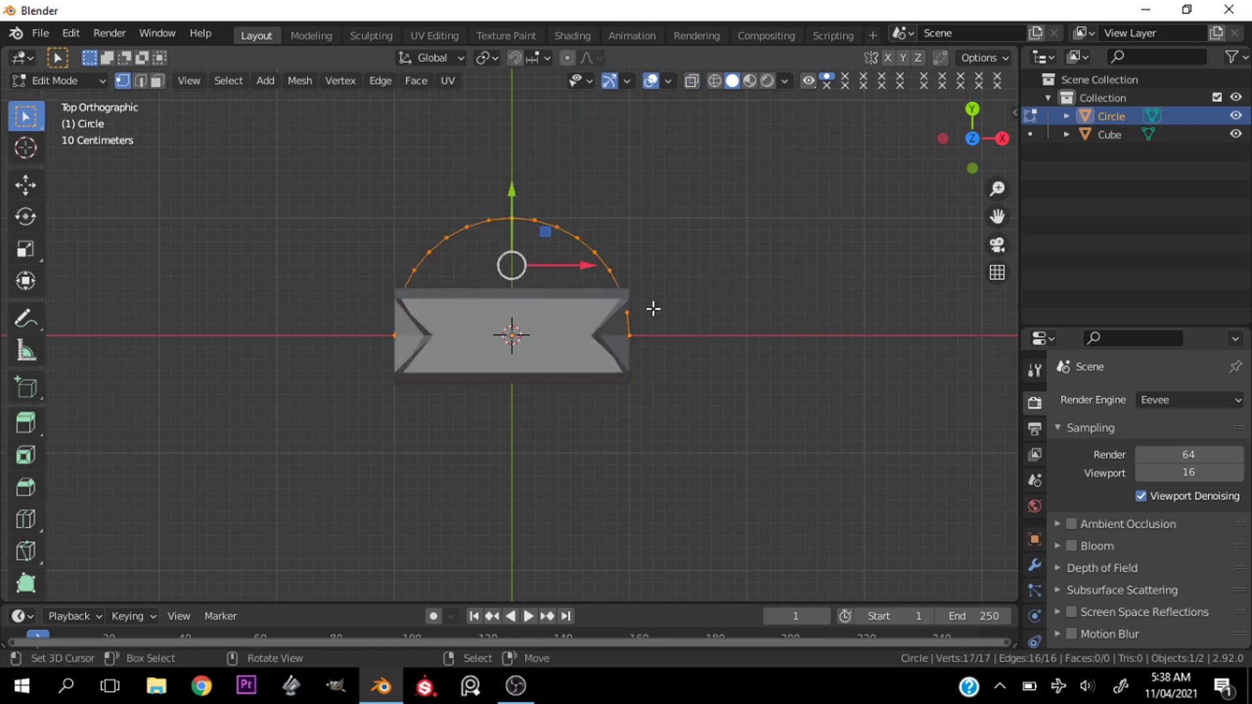
key("s")
key("x")
left_click(627, 319)
Step: In right view, rotate the arc by 90° so it stands upright
middle_click_drag(627, 318, 665, 316)
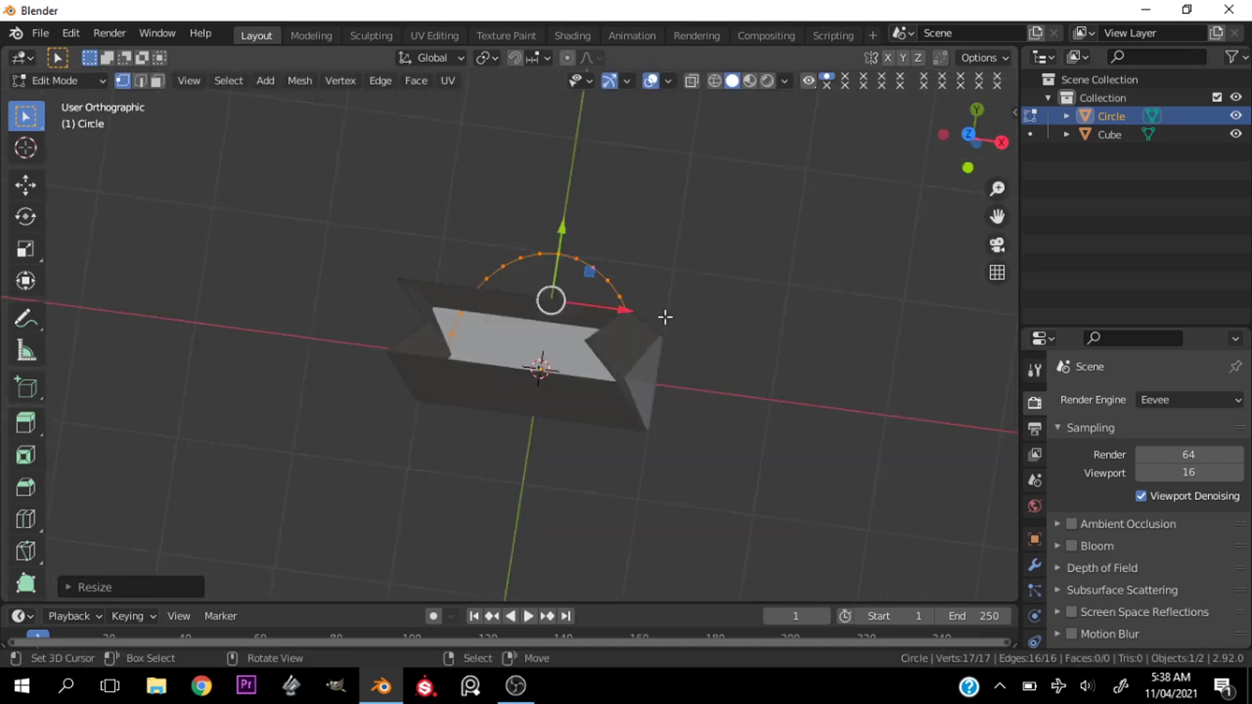
key("KP_3")
key("r")
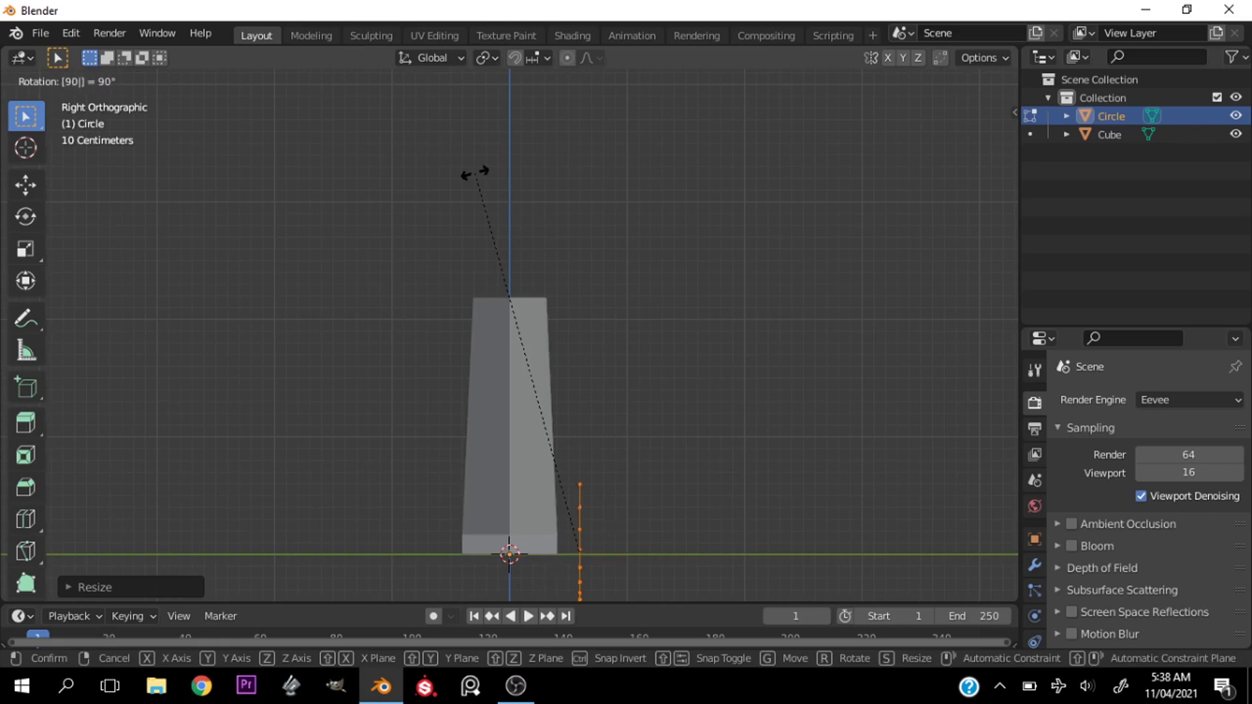
key("Return")
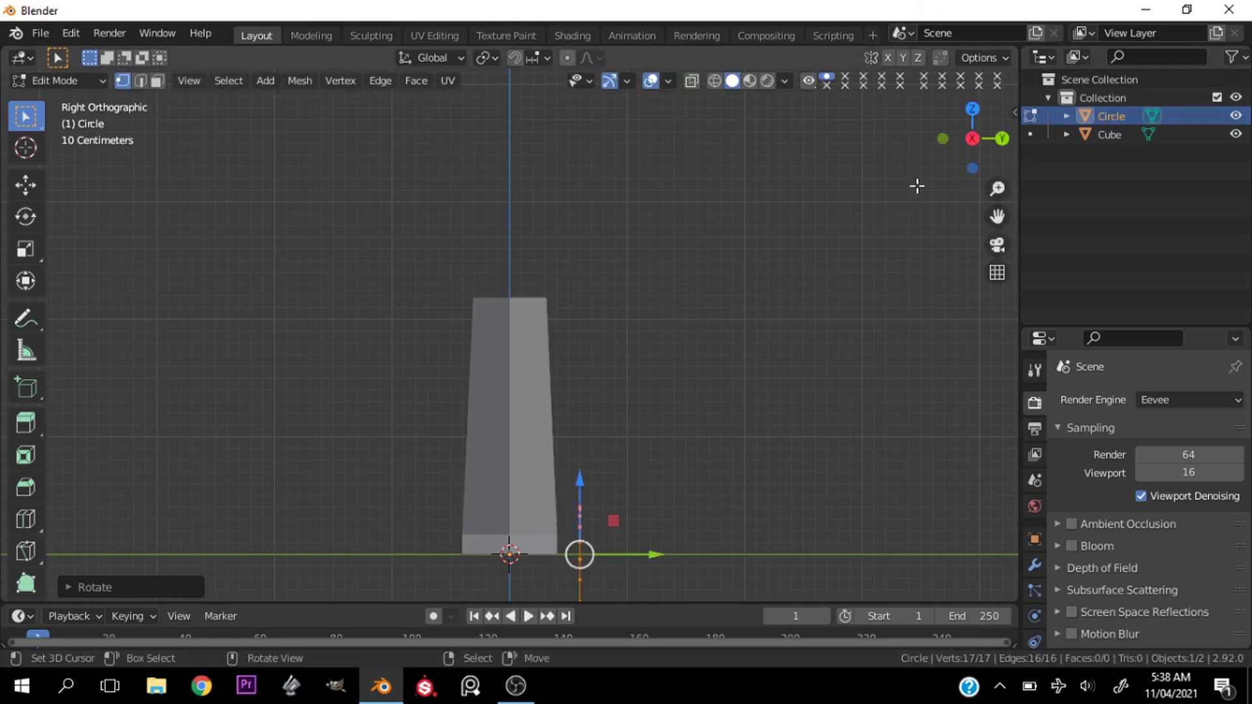
Step: In front view, move the upright arc to the top edge of the bag
middle_click_drag(916, 187, 739, 332)
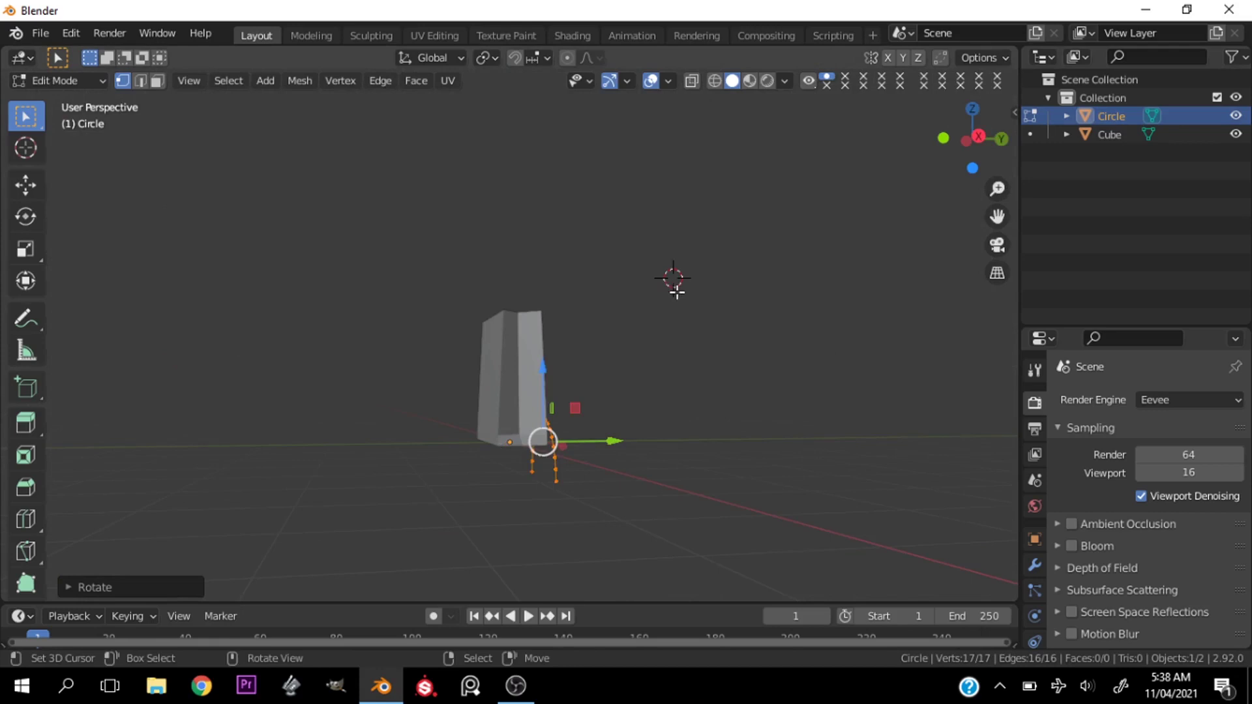
key("grave")
left_click(605, 225)
key("g")
left_click(619, 106)
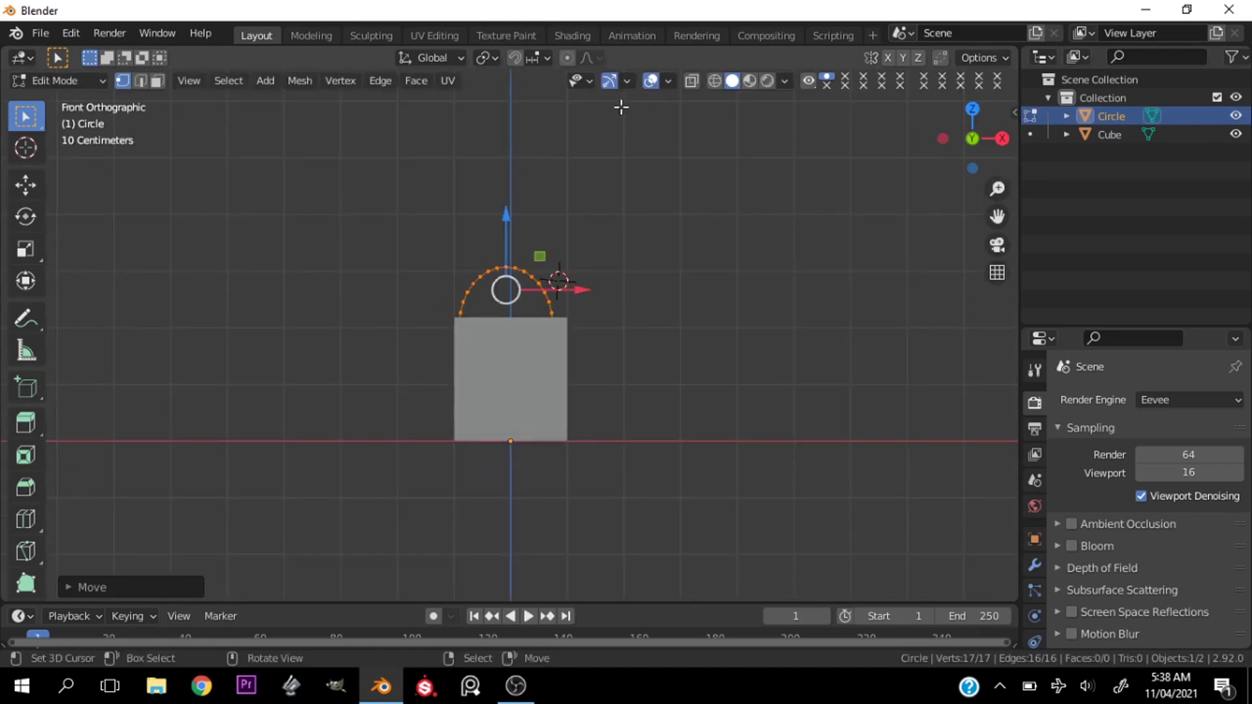
Step: Narrow the arc along X and scale it down uniformly to handle size
scroll(612, 226, "up", 2)
key("s")
key("x")
left_click(616, 259)
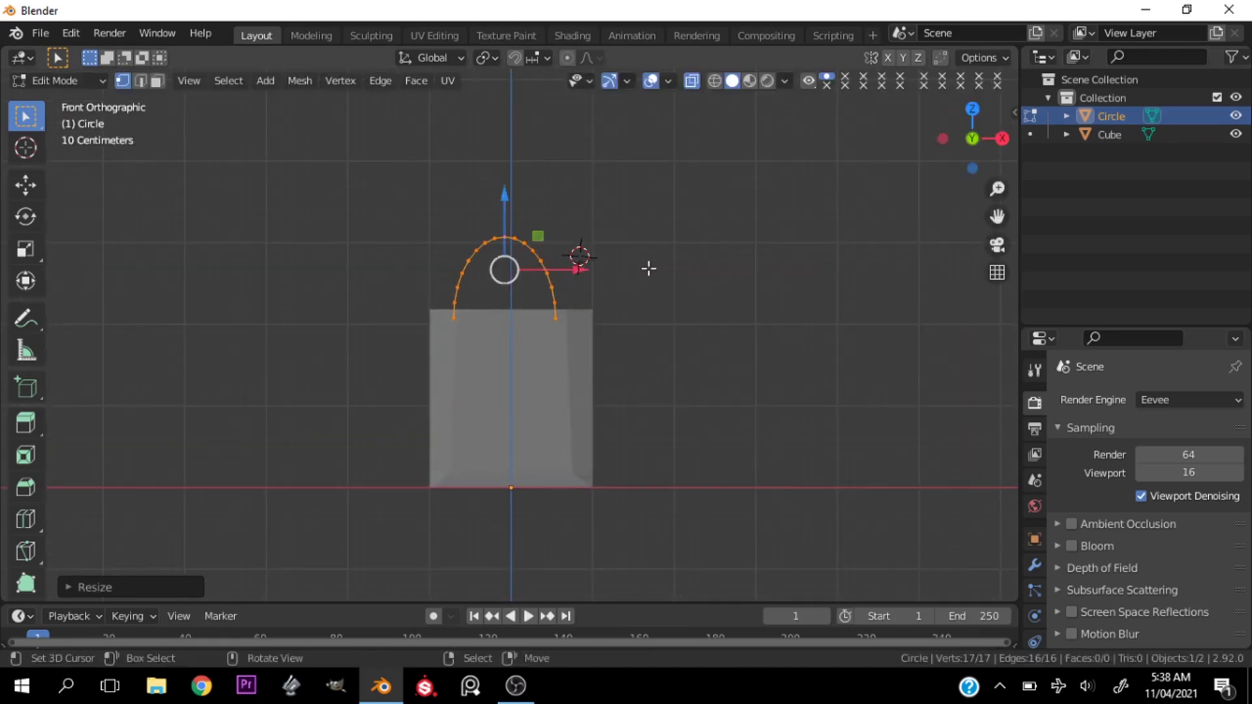
key("s")
left_click(599, 263)
Step: Center the handle arc at the bag's top edge and, in right view, move it to the bag's -Y face
scroll(574, 265, "up", 2)
key("g")
left_click(578, 293)
key("grave")
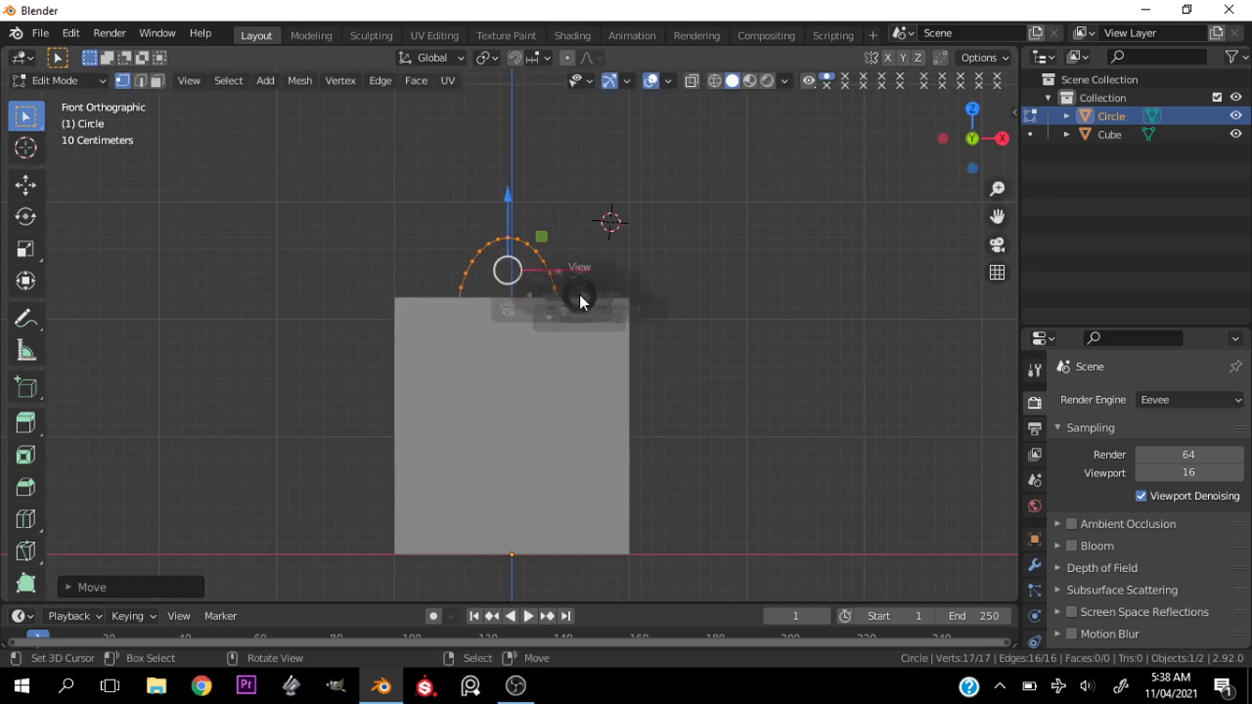
left_click(617, 299)
scroll(619, 295, "up", 2)
left_click_drag(656, 244, 500, 259)
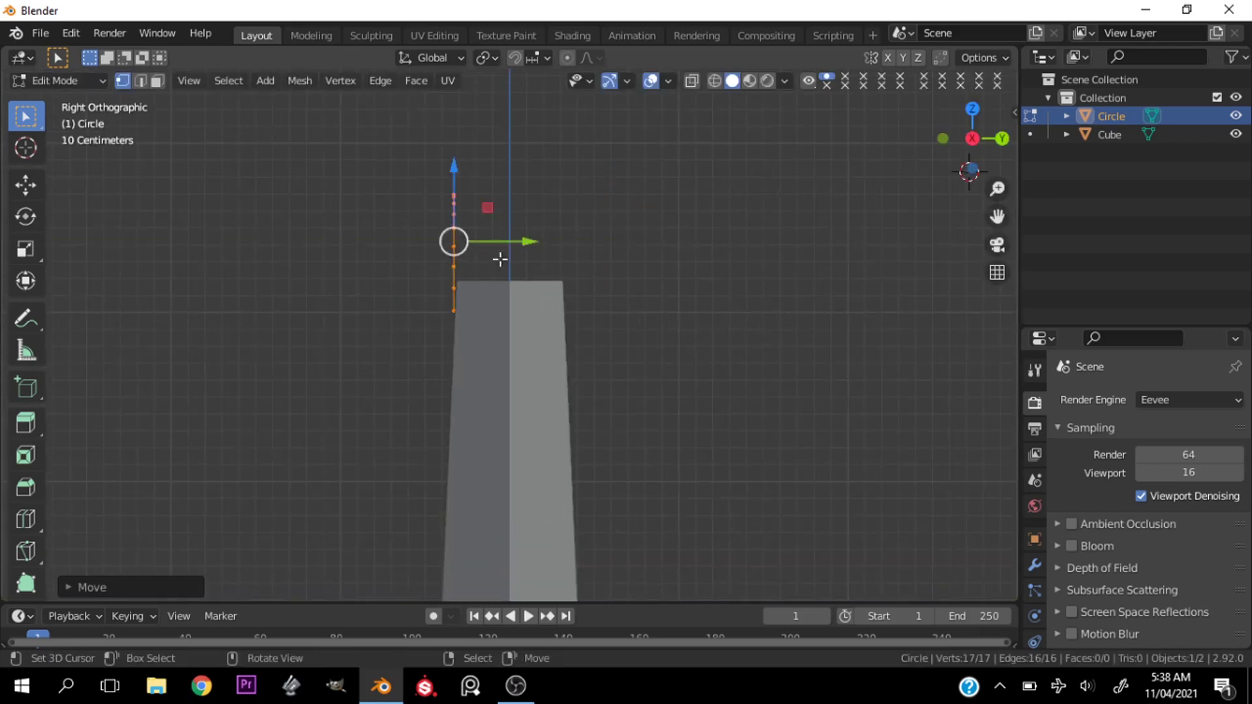
Step: In front view, select the arc's two end vertices and enable snapping to faces
key("grave")
left_click(481, 253)
scroll(534, 293, "up", 2)
right_click(599, 305)
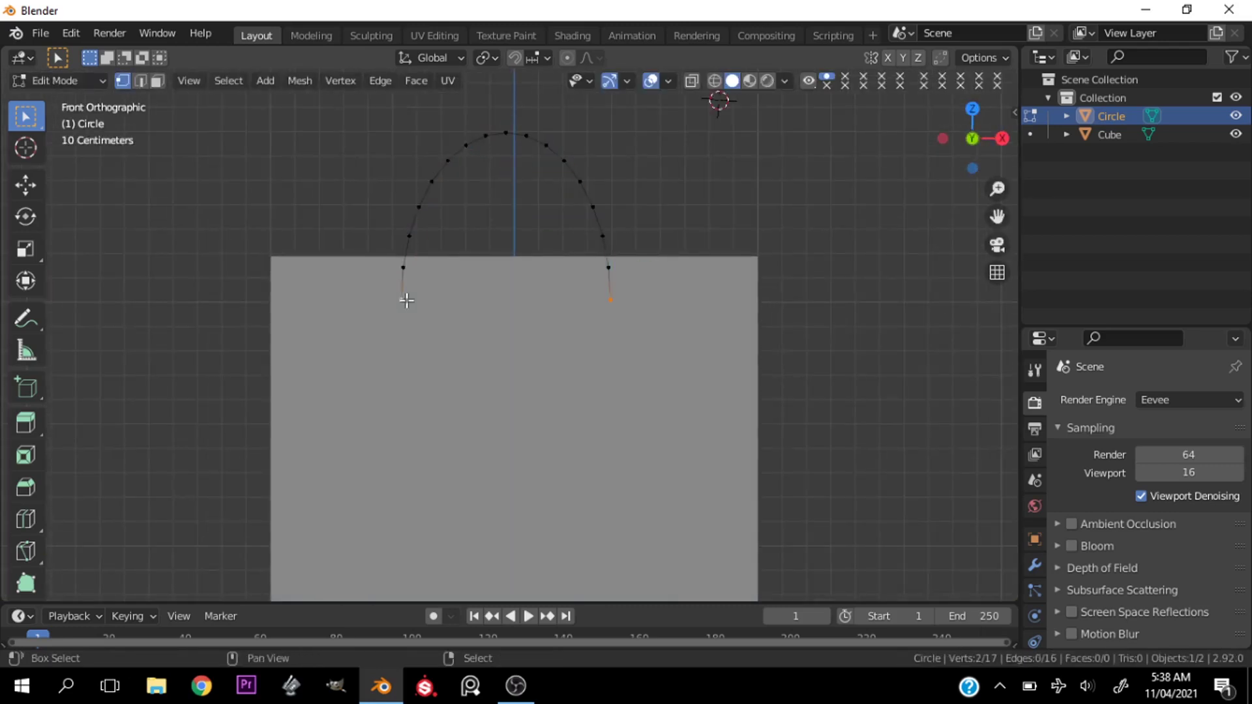
key("shift+Tab")
left_click(543, 57)
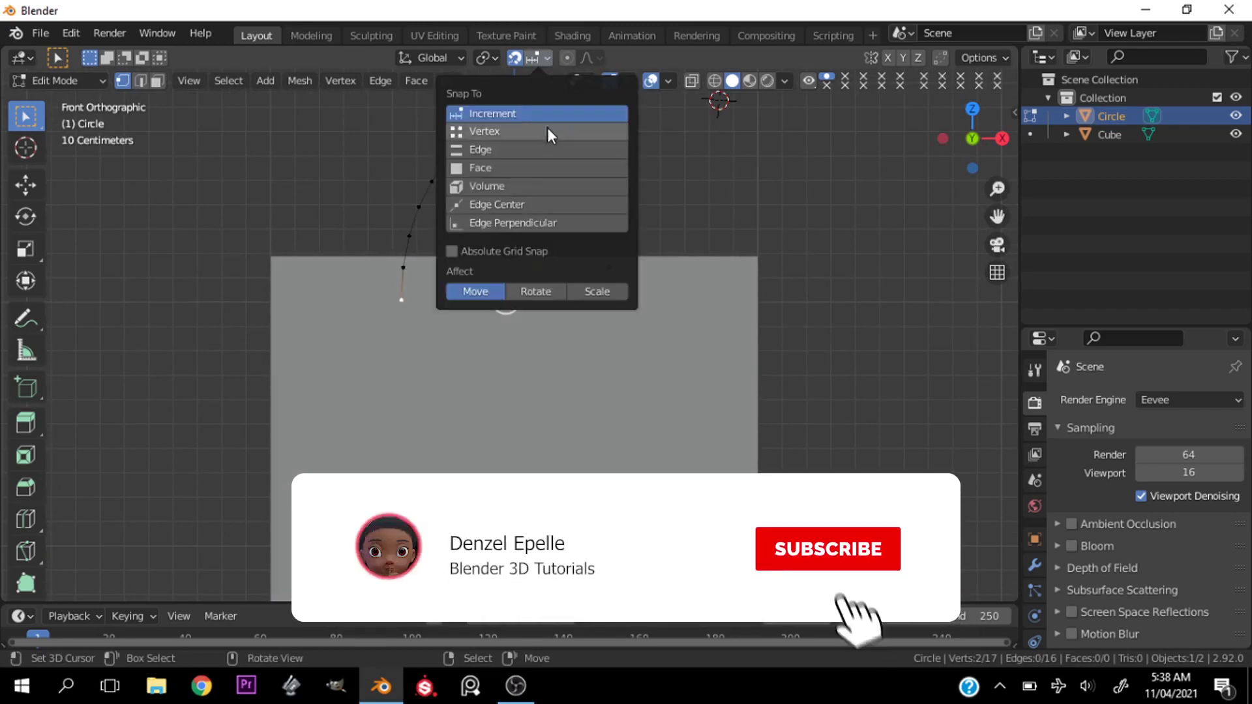
left_click(503, 175)
Step: Move the arc's two end vertices slightly so they snap onto the bag's front face
key("g")
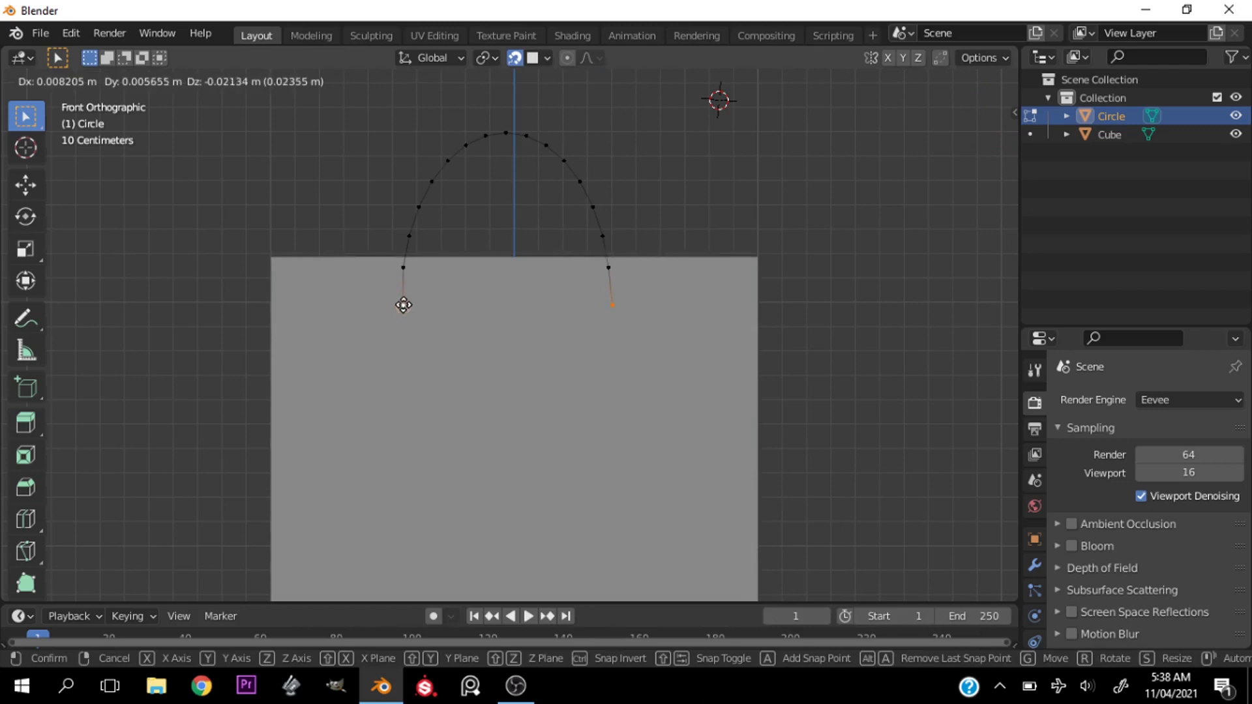
left_click(404, 301)
key("g")
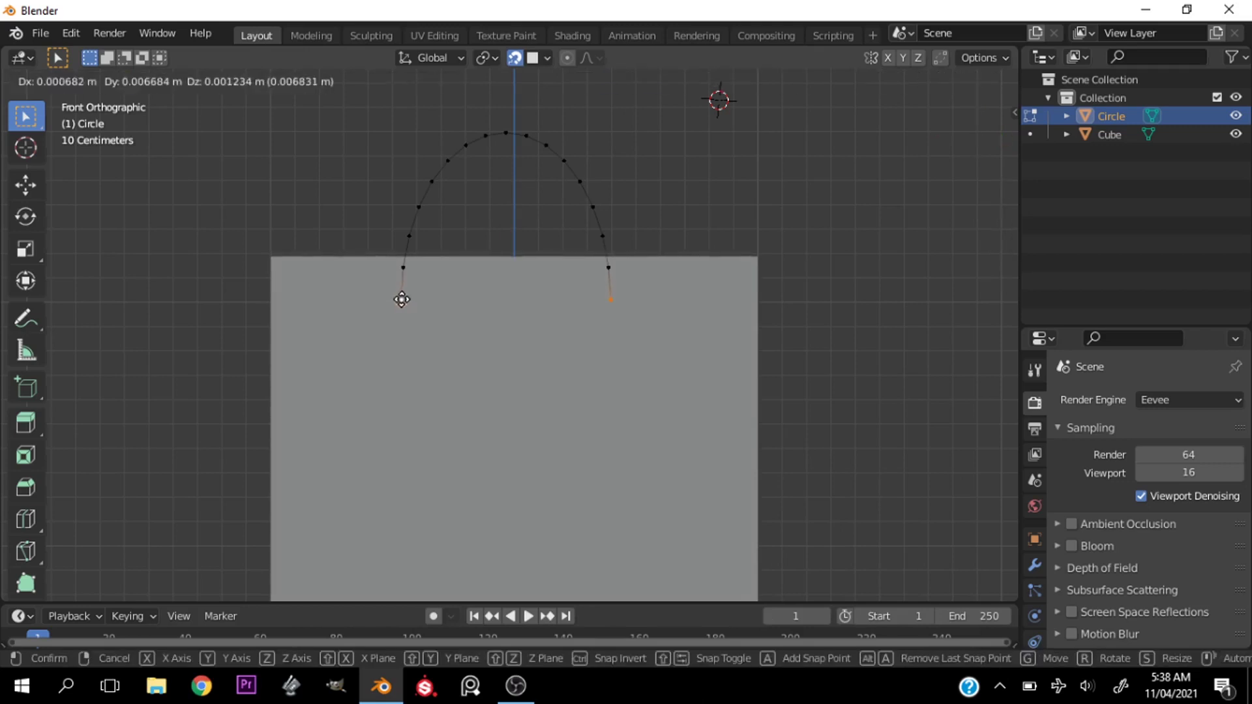
left_click(400, 298)
left_click_drag(964, 135, 820, 204)
key("KP_3")
key("KP_1")
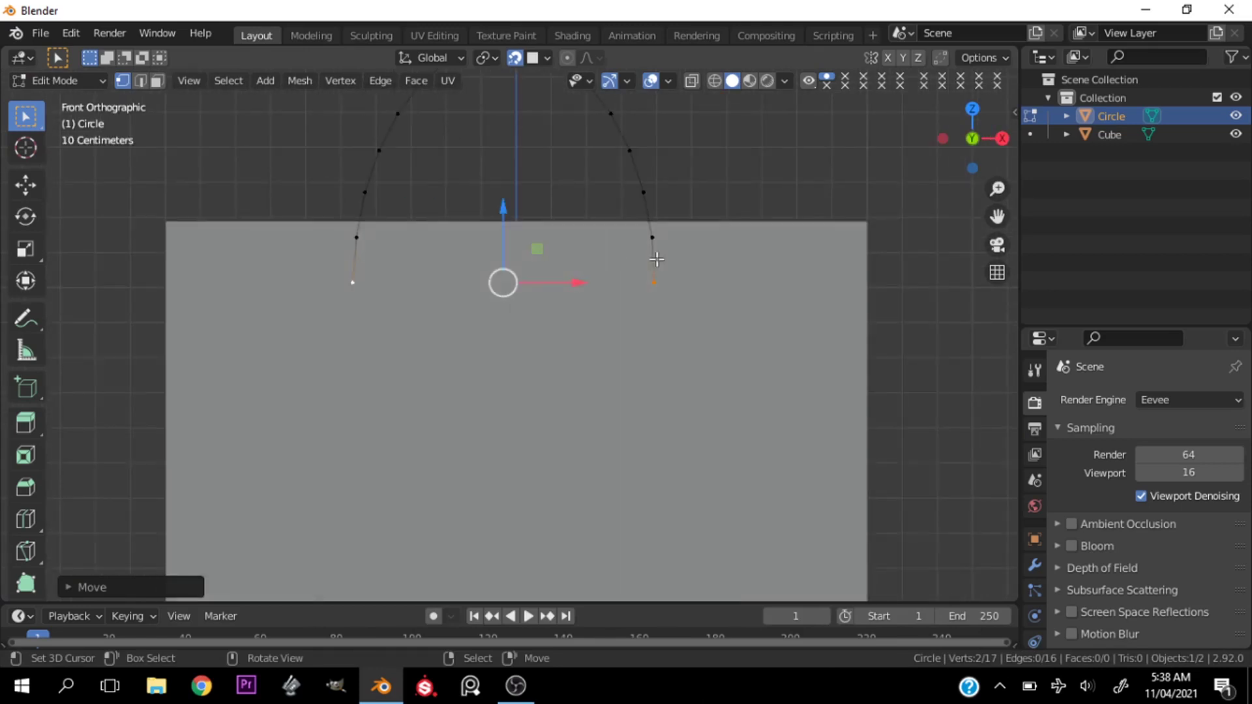
Step: Return to Object Mode and convert the handle arc from a mesh to a curve
key("Tab")
scroll(740, 250, "down", 3)
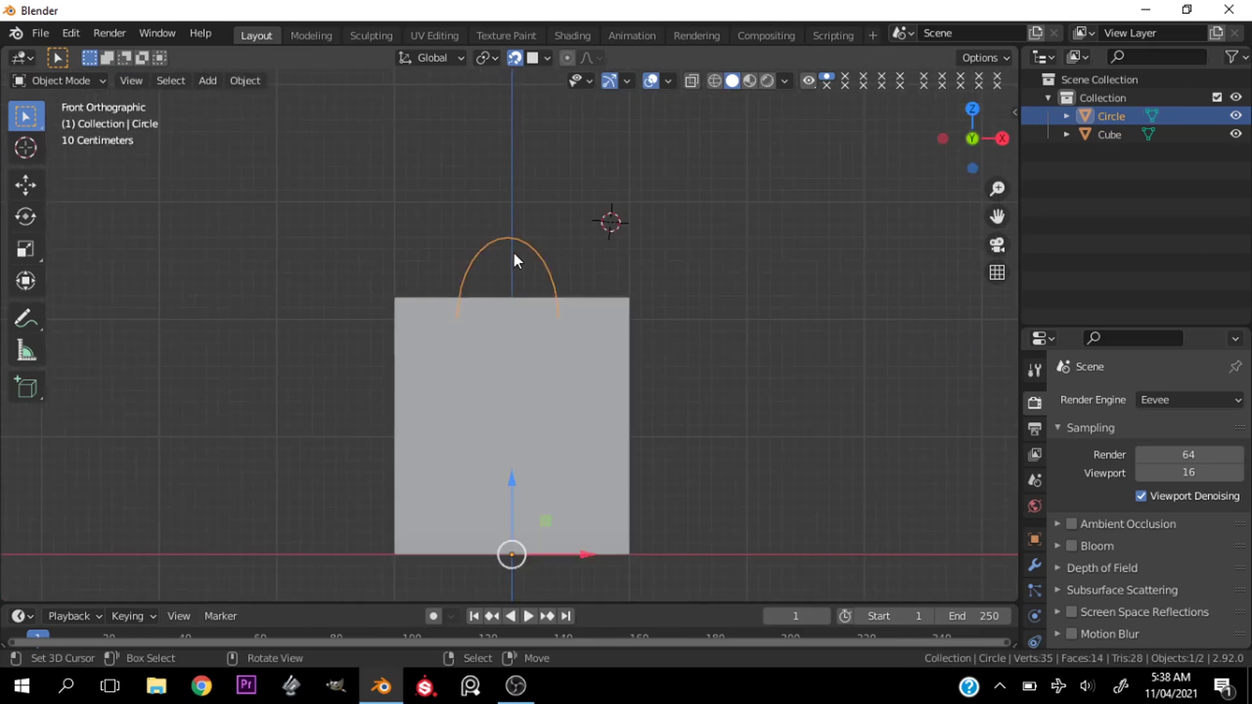
left_click(244, 80)
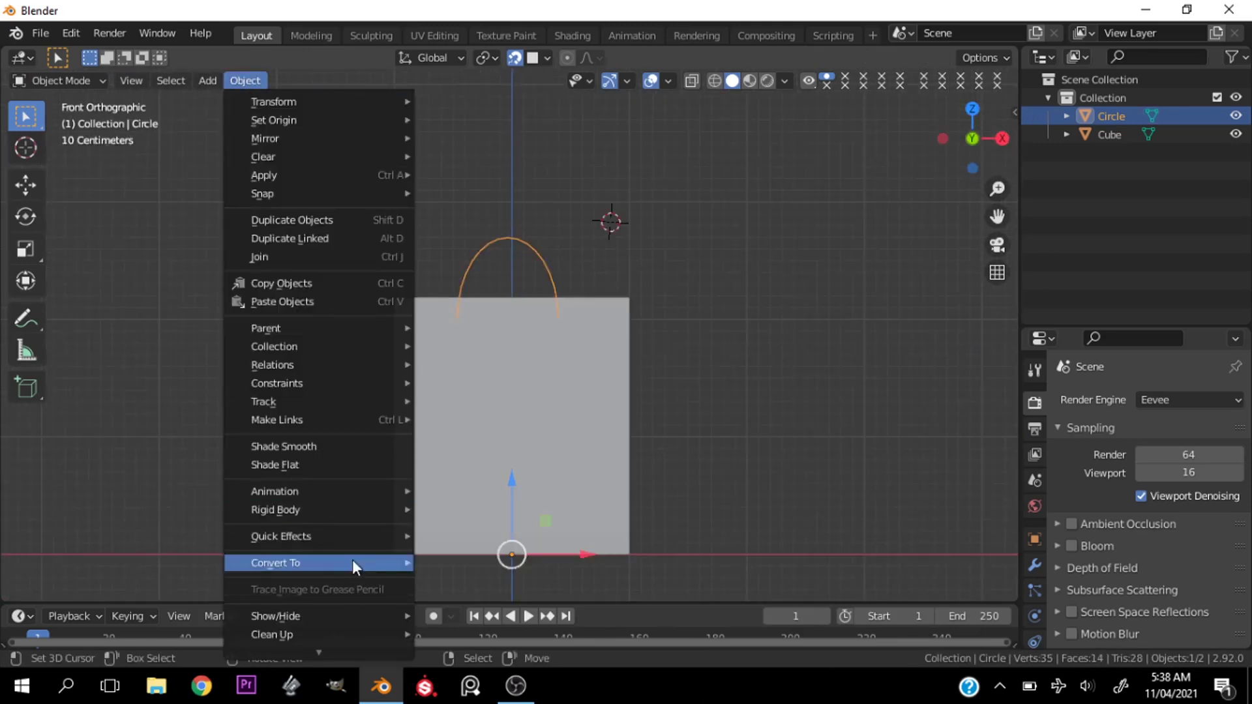
mouse_move(352, 561)
left_click(485, 569)
key("Tab")
key("Tab")
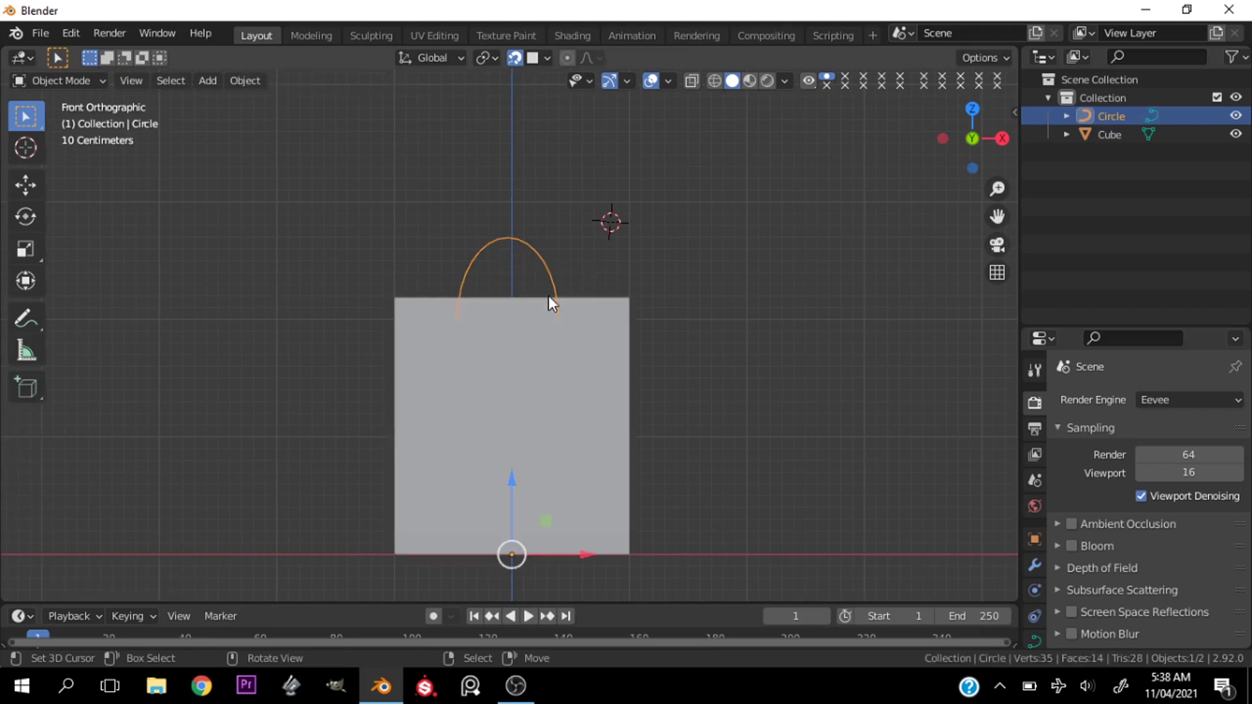
Step: Set the handle curve's Resolution Preview U to 2 in its shape properties
scroll(1031, 632, "down", 2)
left_click(1034, 569)
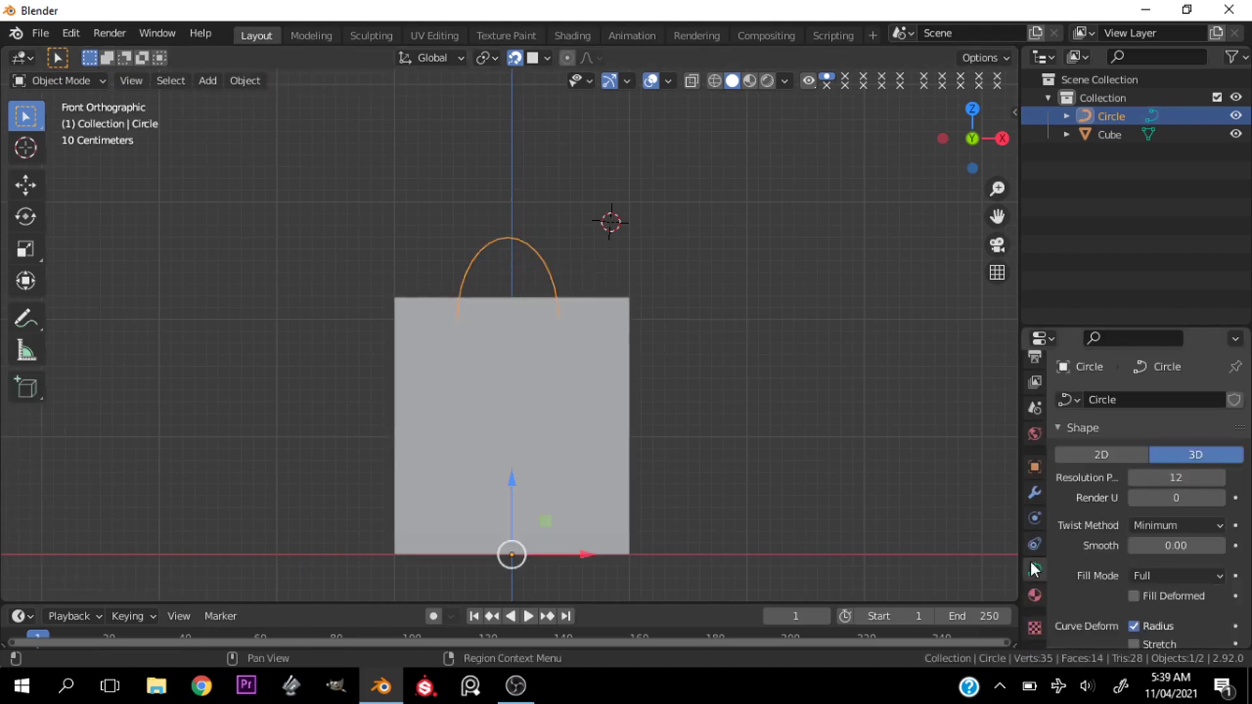
scroll(1082, 514, "down", 4)
scroll(1085, 513, "down", 4)
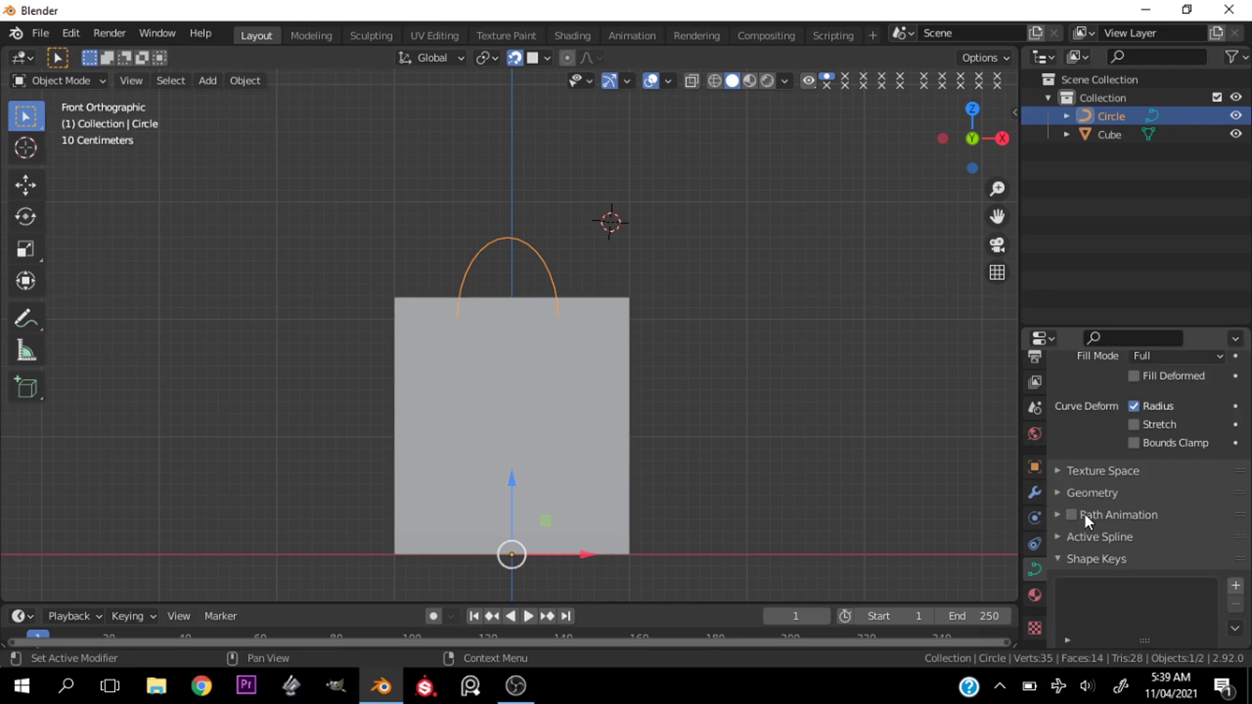
scroll(1085, 514, "up", 8)
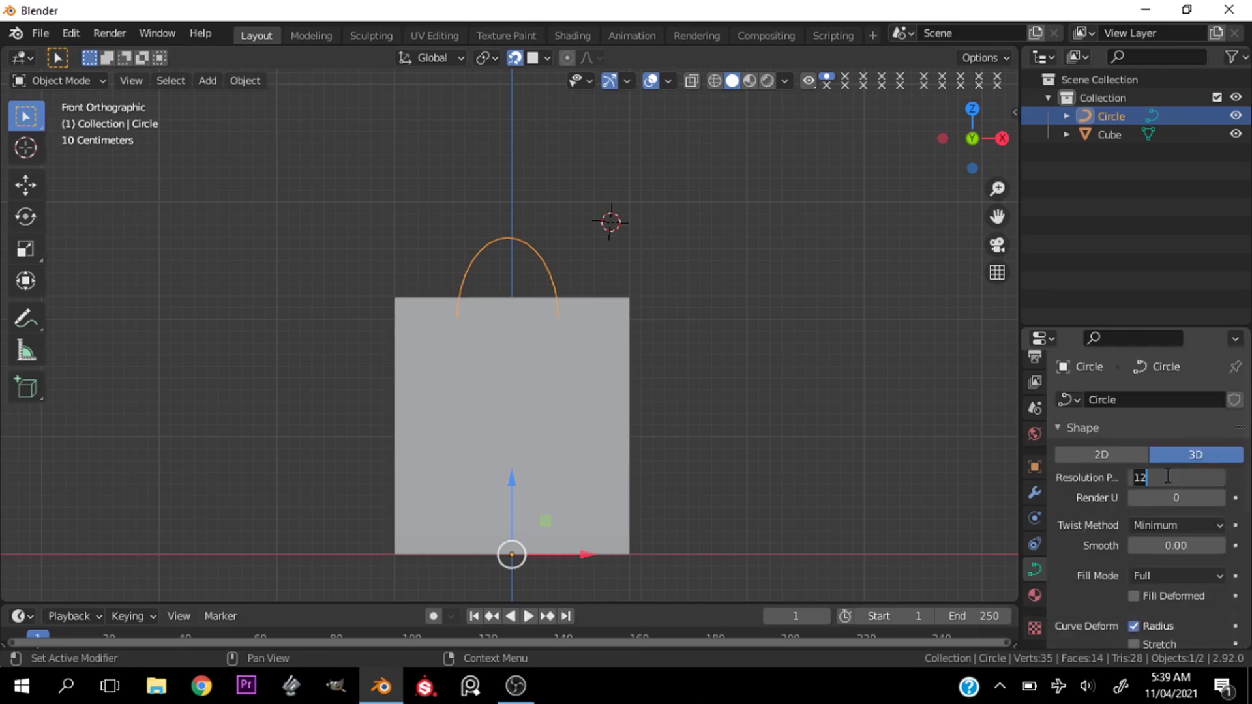
scroll(1123, 606, "down", 6)
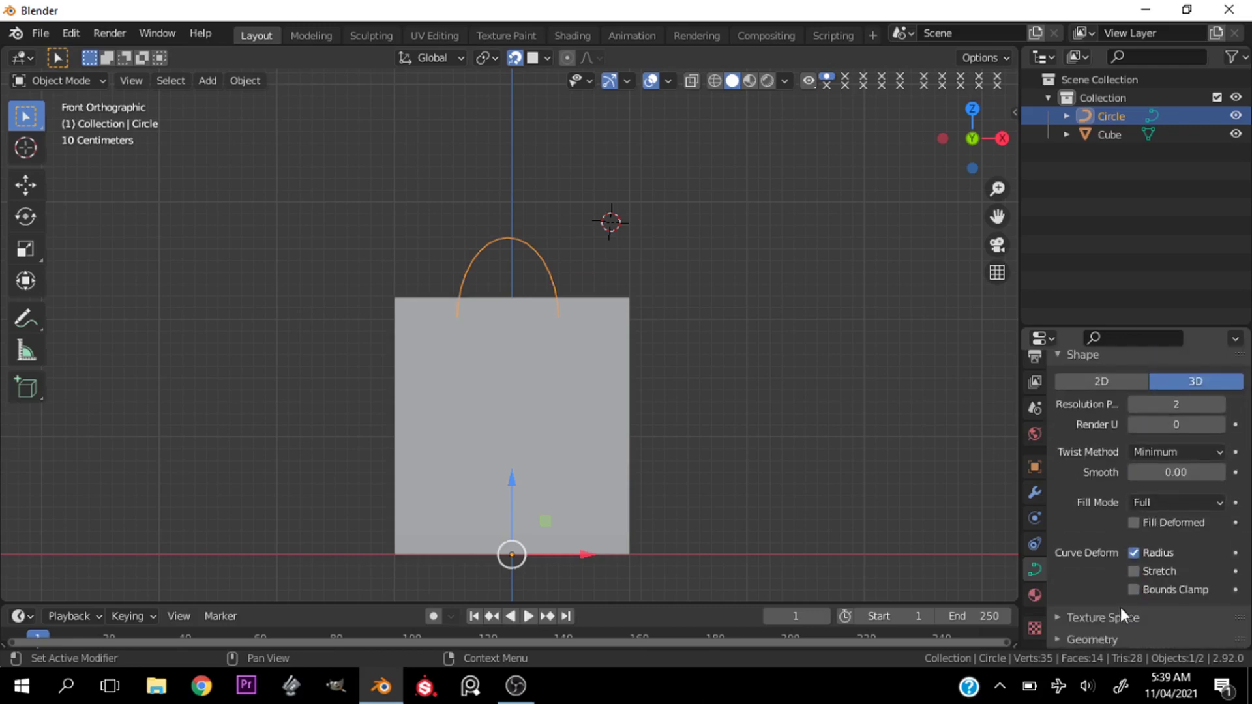
Step: Give the handle curve a round bevel with a depth of 0.015 m and view it from the front
left_click(1109, 529)
scroll(1134, 610, "down", 3)
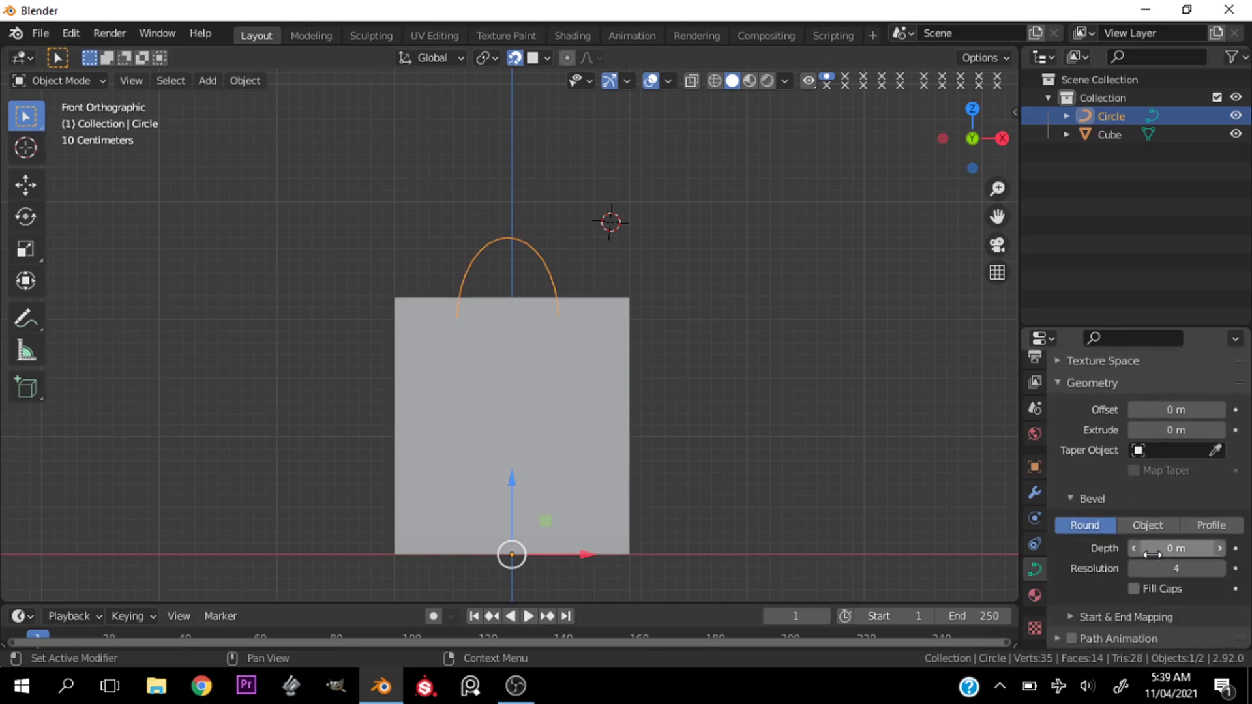
left_click_drag(1177, 547, 1193, 548)
middle_click_drag(968, 297, 474, 303)
scroll(581, 366, "up", 5)
key("grave")
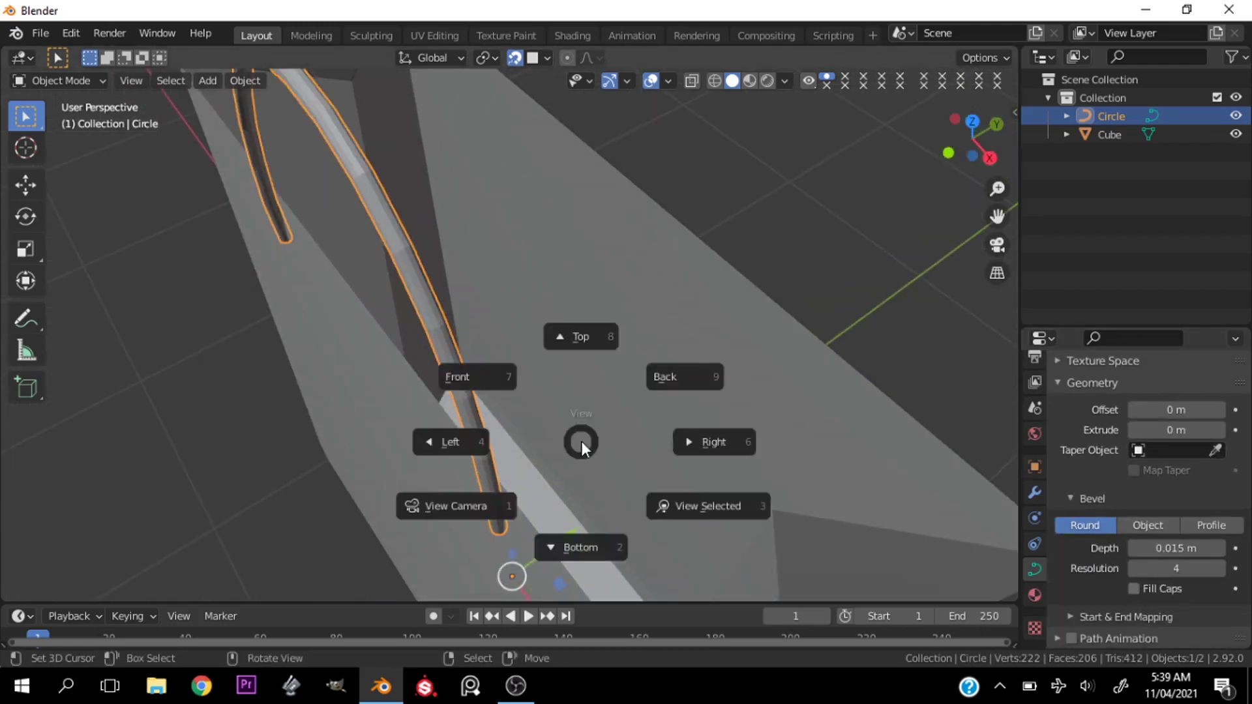
left_click(555, 409)
scroll(556, 409, "down", 3)
middle_click_drag(790, 277, 787, 321, "shift")
scroll(775, 331, "up", 3)
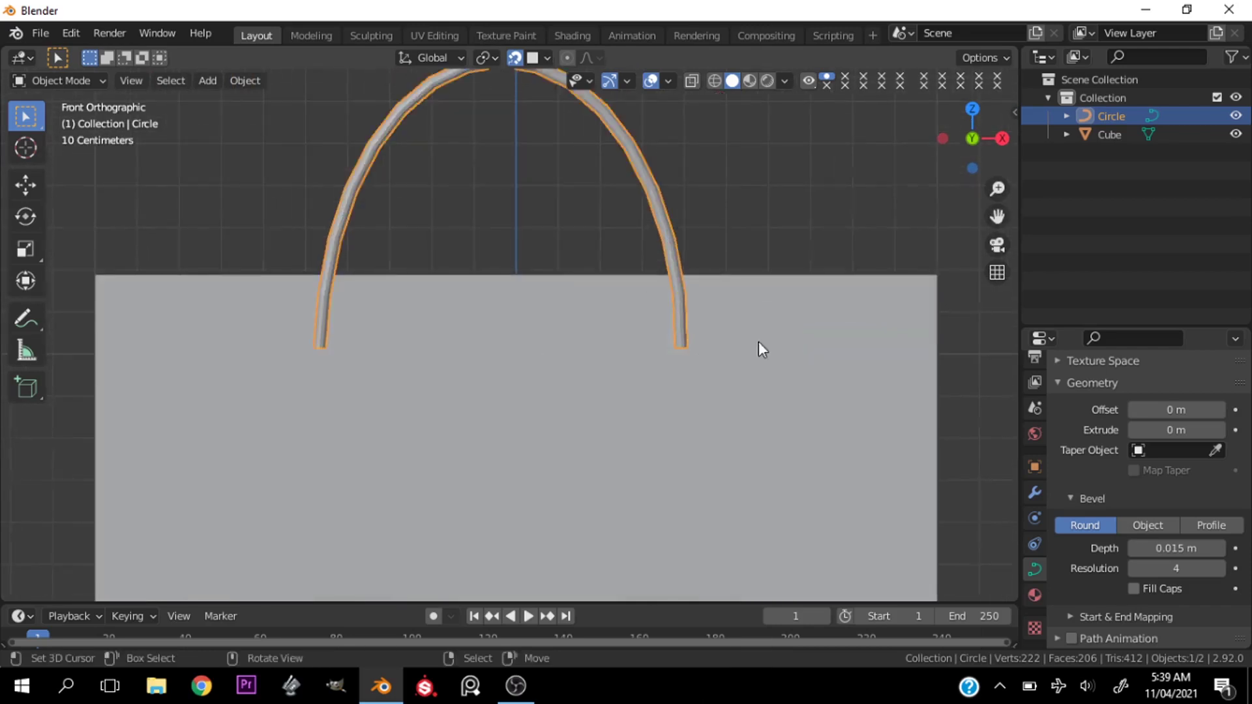
Step: In right view, move the handle curve's two end points slightly along Y toward the bag's front face
key("KP_3")
key("Tab")
left_click(372, 350)
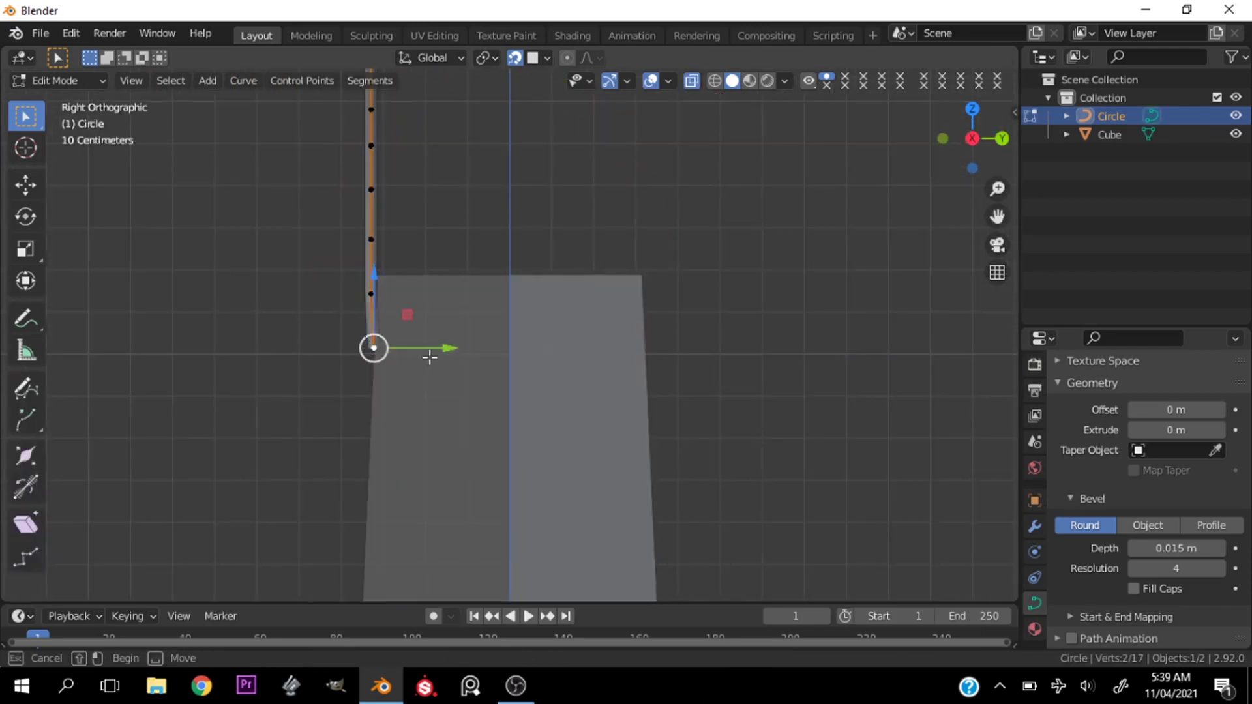
left_click_drag(430, 348, 422, 349)
key("ctrl+z")
key("g")
key("y")
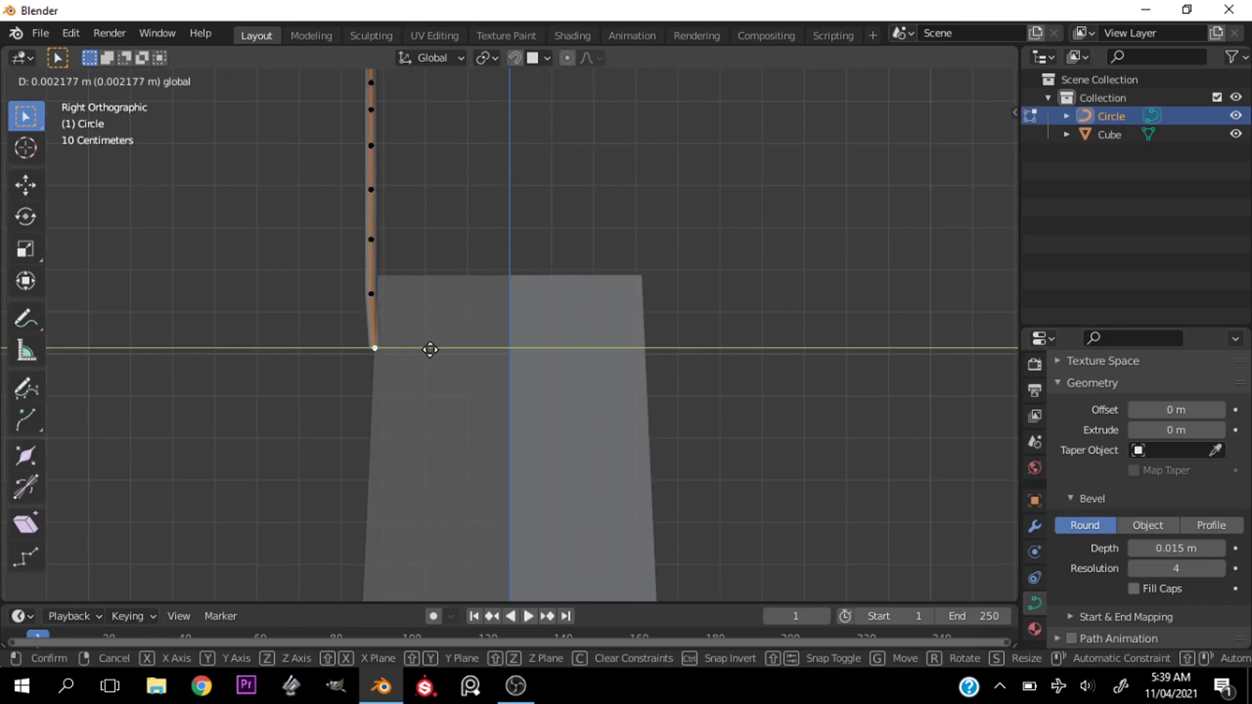
left_click(432, 350)
Step: Using smooth proportional editing, move the handle's top control point about 0.13 m along Y so the handle leans inward, and return to Object Mode
scroll(447, 254, "down", 2)
left_click(413, 144)
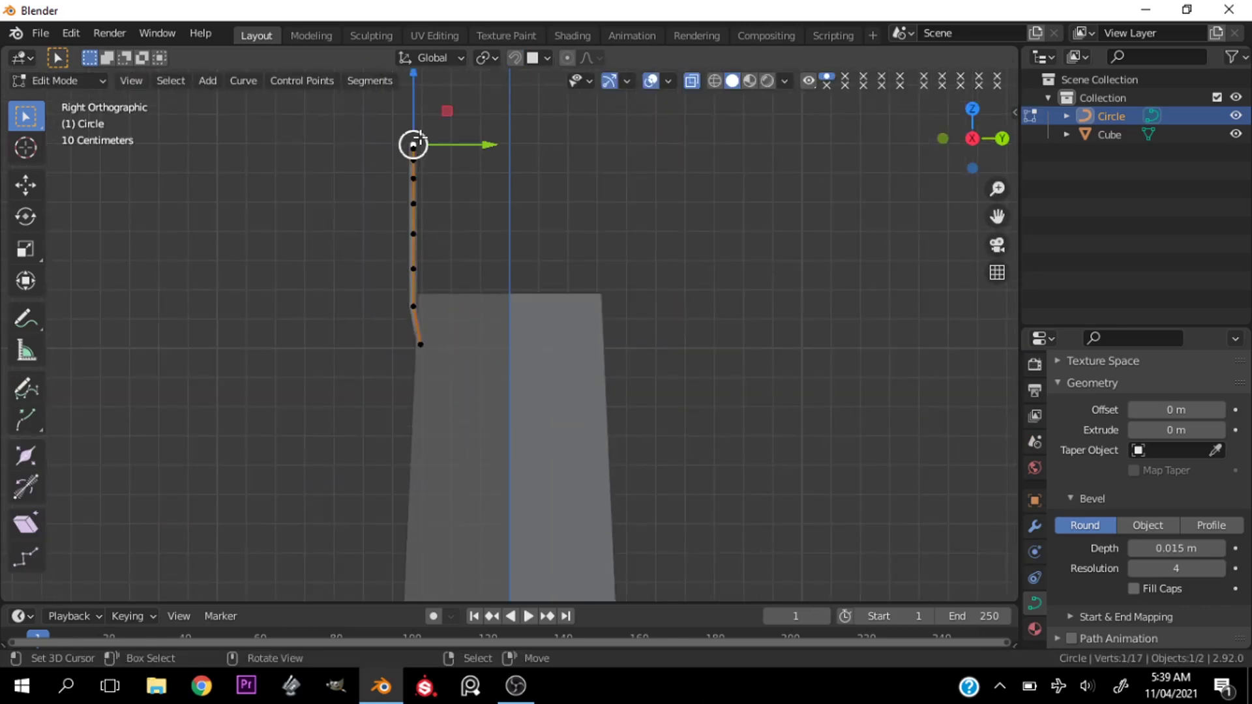
key("o")
key("g")
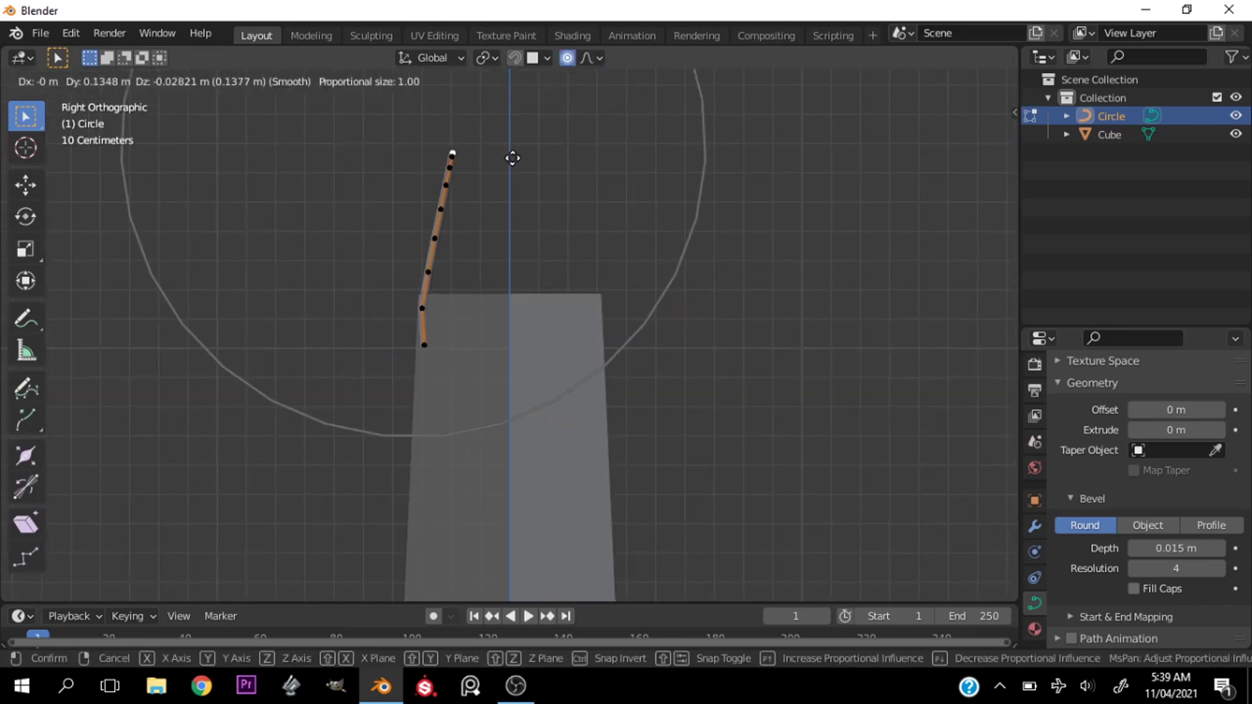
scroll(511, 158, "up", 4)
left_click(512, 159)
key("KP_1")
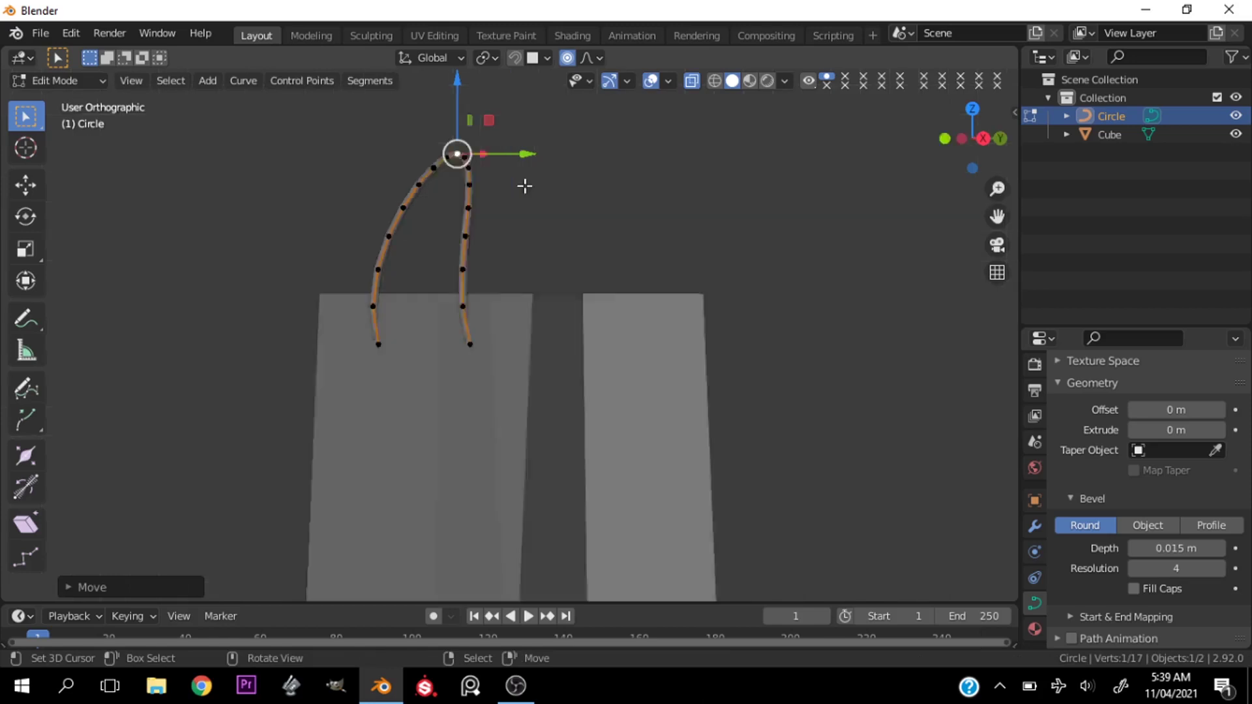
scroll(980, 188, "down", 2)
key("Tab")
middle_click_drag(982, 181, 814, 195)
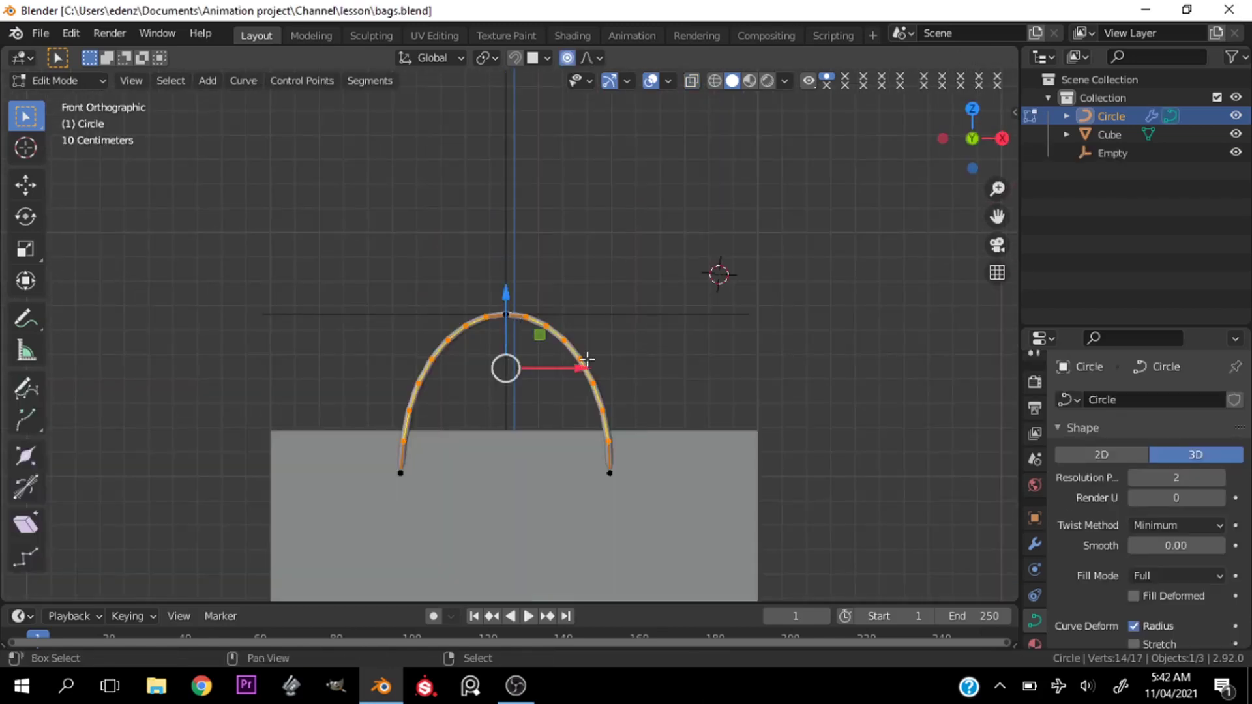
Step: Delete the handle's surplus control points, keeping only the two ends, the top and one point halfway up each side
left_click(581, 359, "shift")
key("x")
left_click(503, 404)
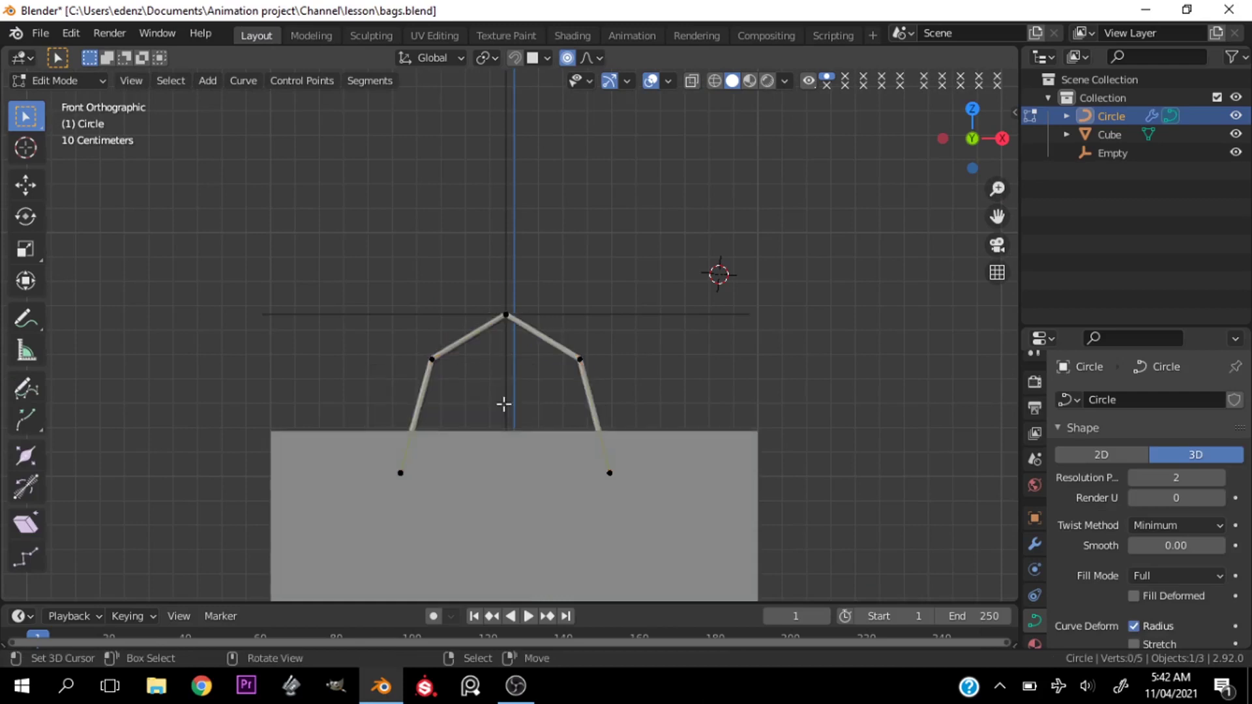
Step: In Object Mode, smooth the handle with a Subdivision modifier at level 2
key("Tab")
key("ctrl+2")
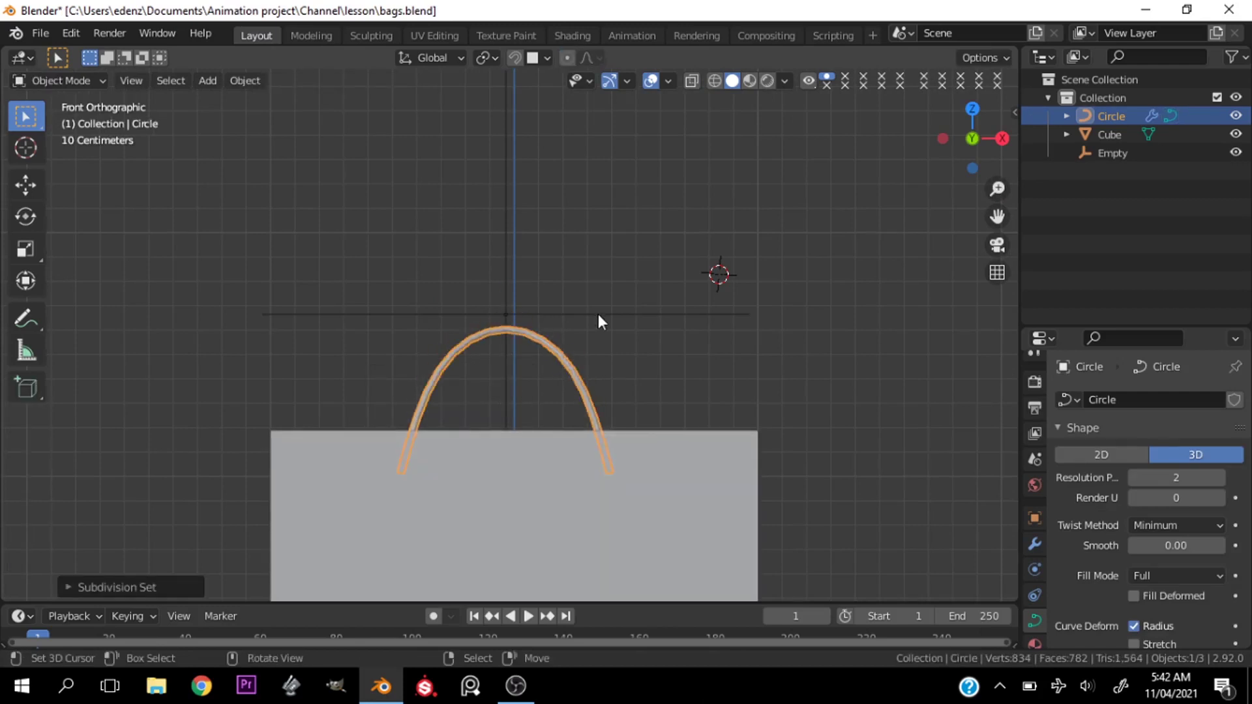
left_click(597, 315)
left_click(570, 354)
Step: Assign the handle's three middle control points to the existing Hook-Empty and return to Object Mode
key("Tab")
left_click(577, 358)
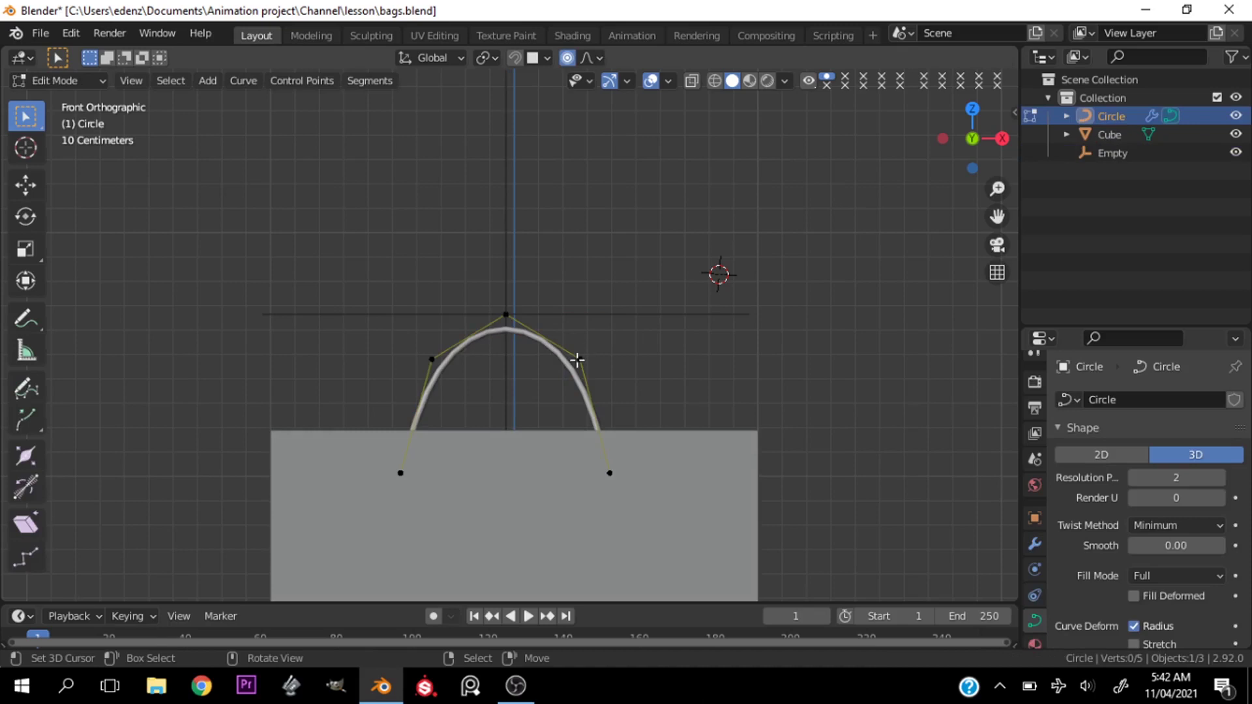
left_click(437, 355, "shift")
left_click(302, 80)
mouse_move(306, 324)
mouse_move(529, 389)
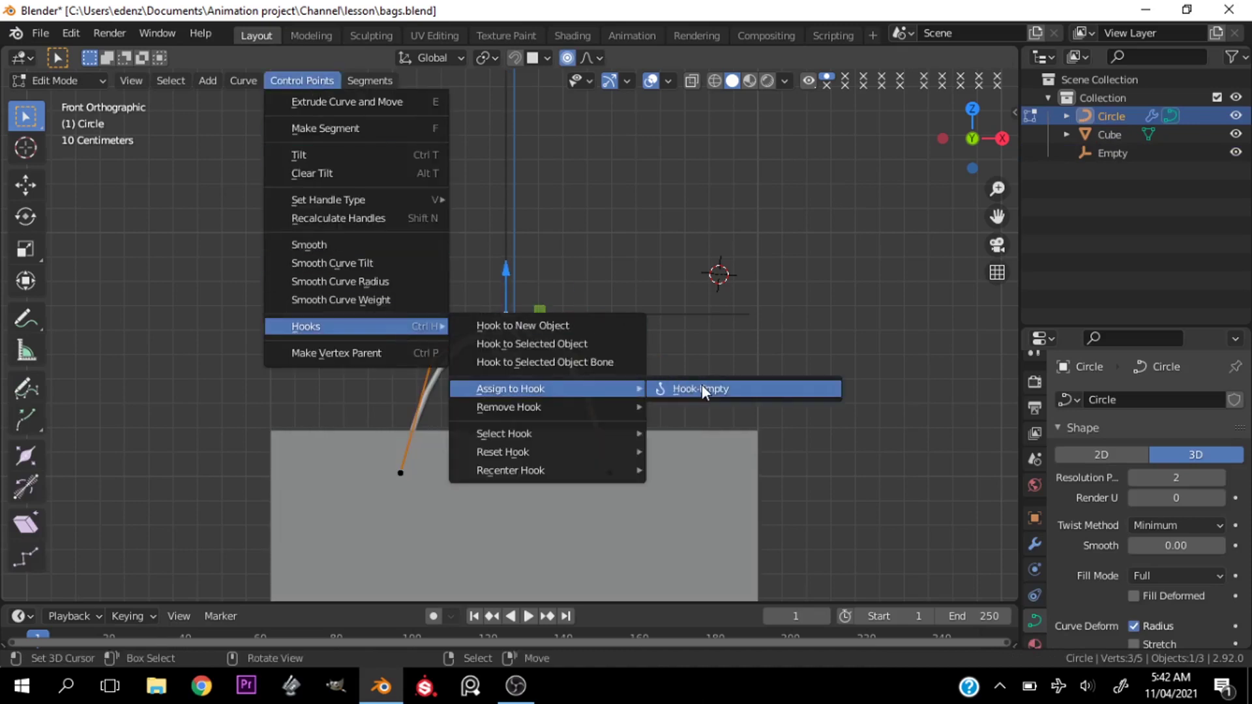
left_click(702, 385)
key("ctrl+Tab")
left_click(482, 241)
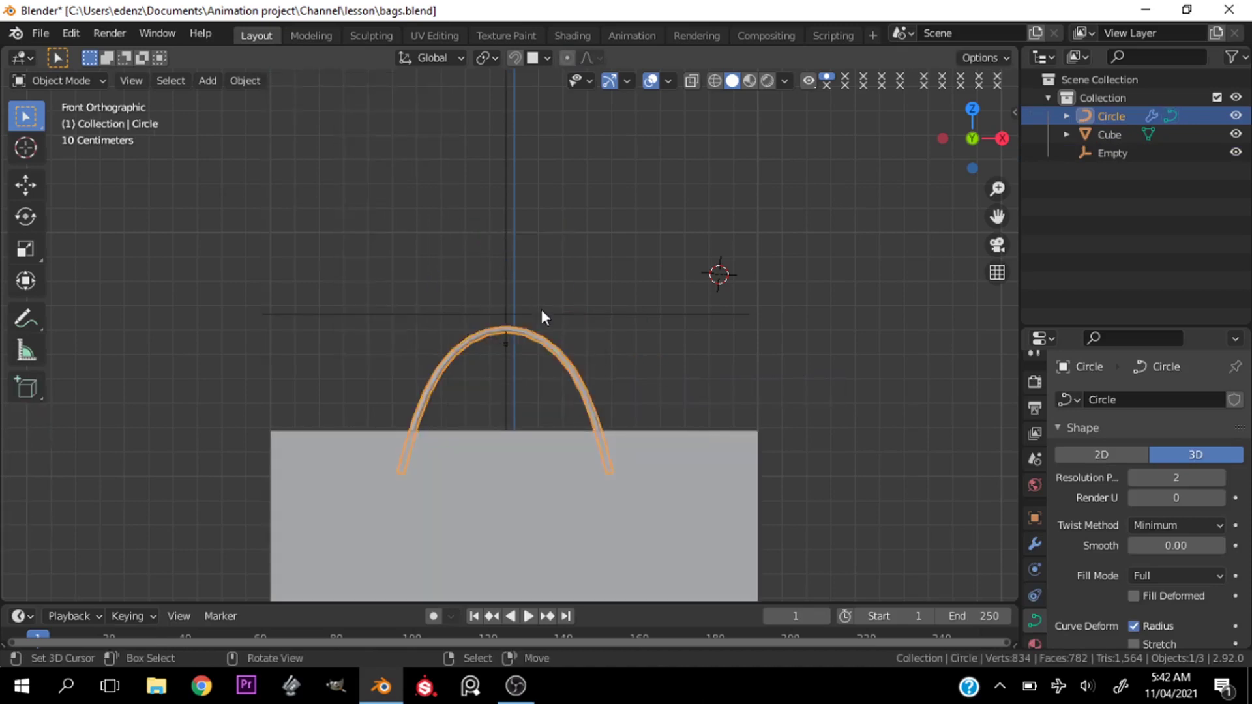
Step: Test the handle's hook by rotating and moving the empty in right view, and undo the changes
left_click(514, 281)
key("g")
key("Escape")
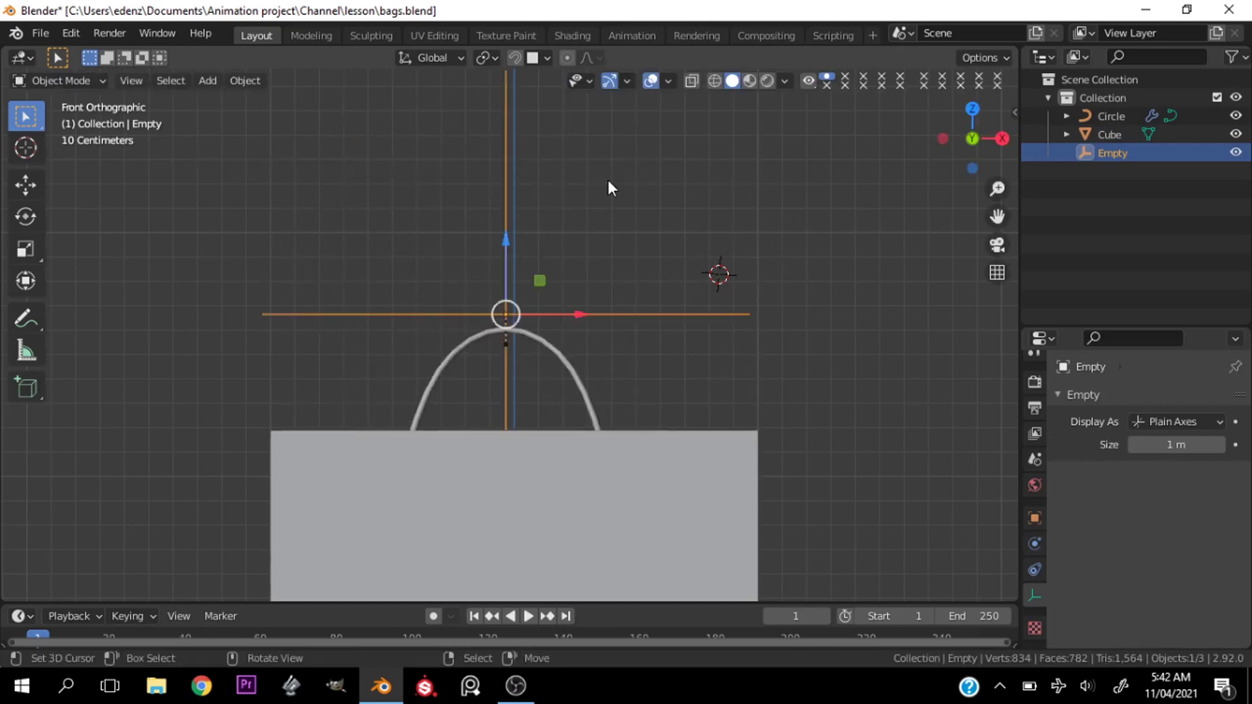
scroll(519, 294, "down", 4)
key("grave")
right_click(348, 346)
key("r")
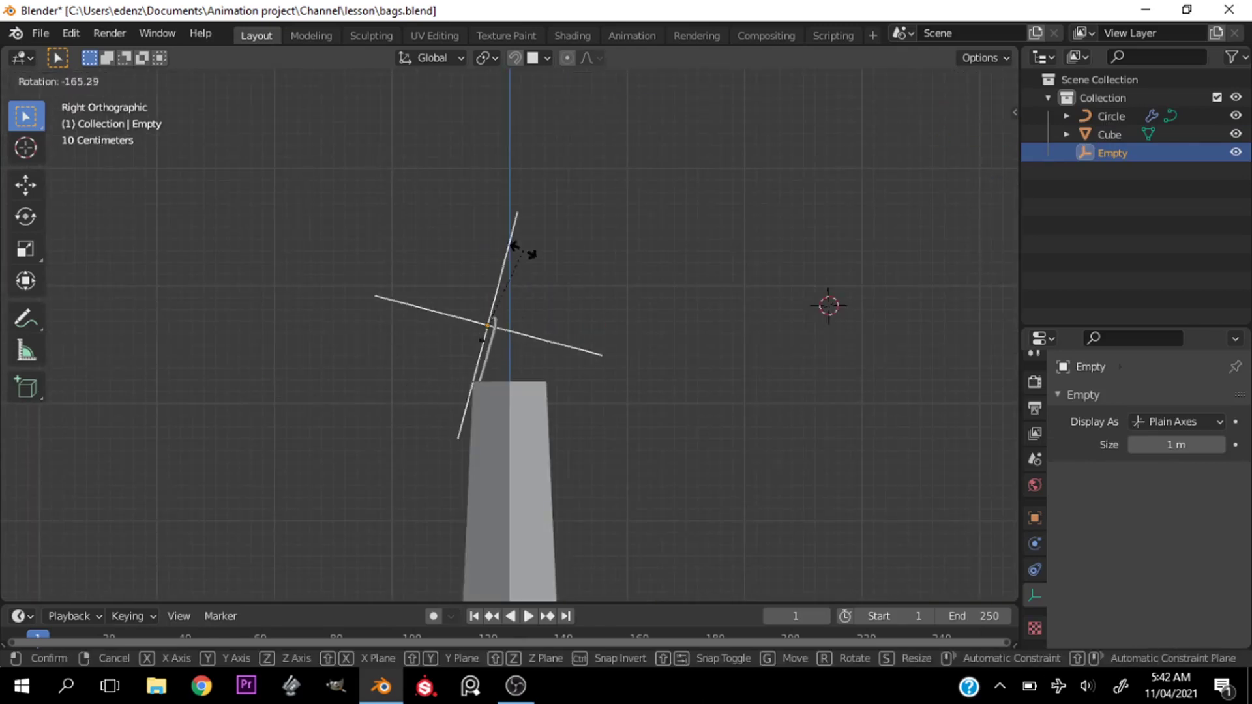
left_click(529, 334)
key("g")
left_click(474, 430)
key("grave")
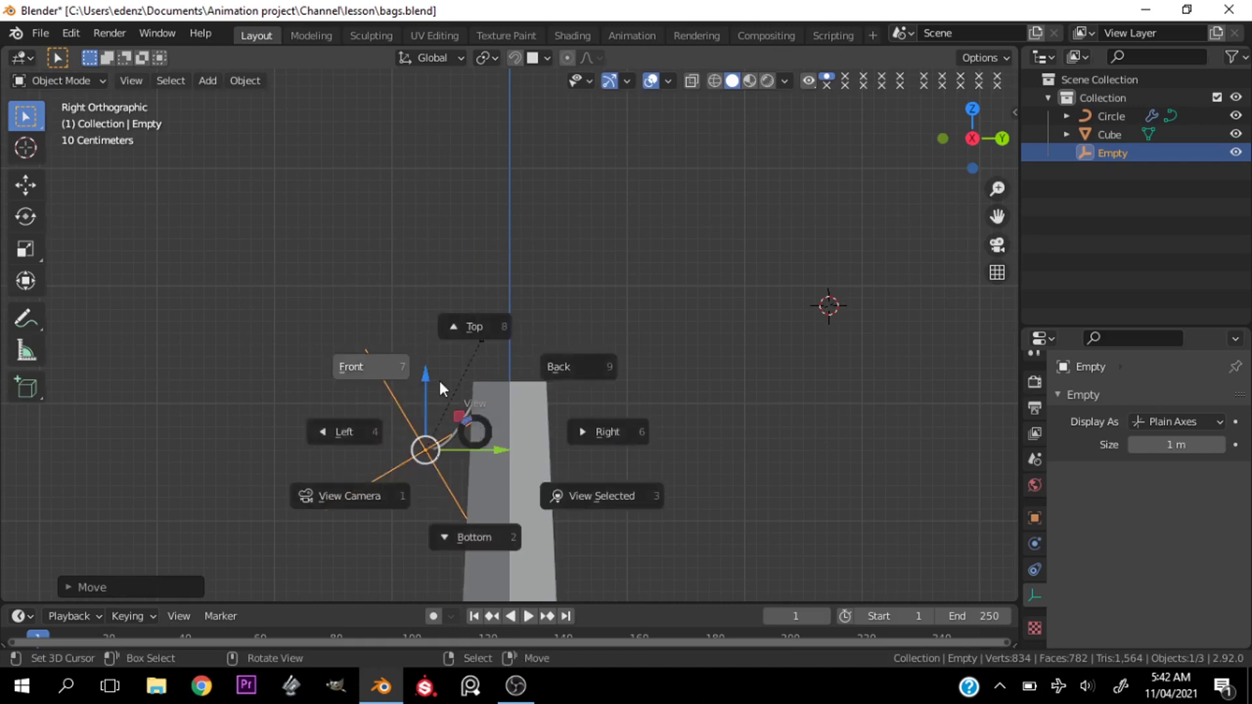
left_click(439, 383)
key("ctrl+z")
scroll(582, 343, "up", 4)
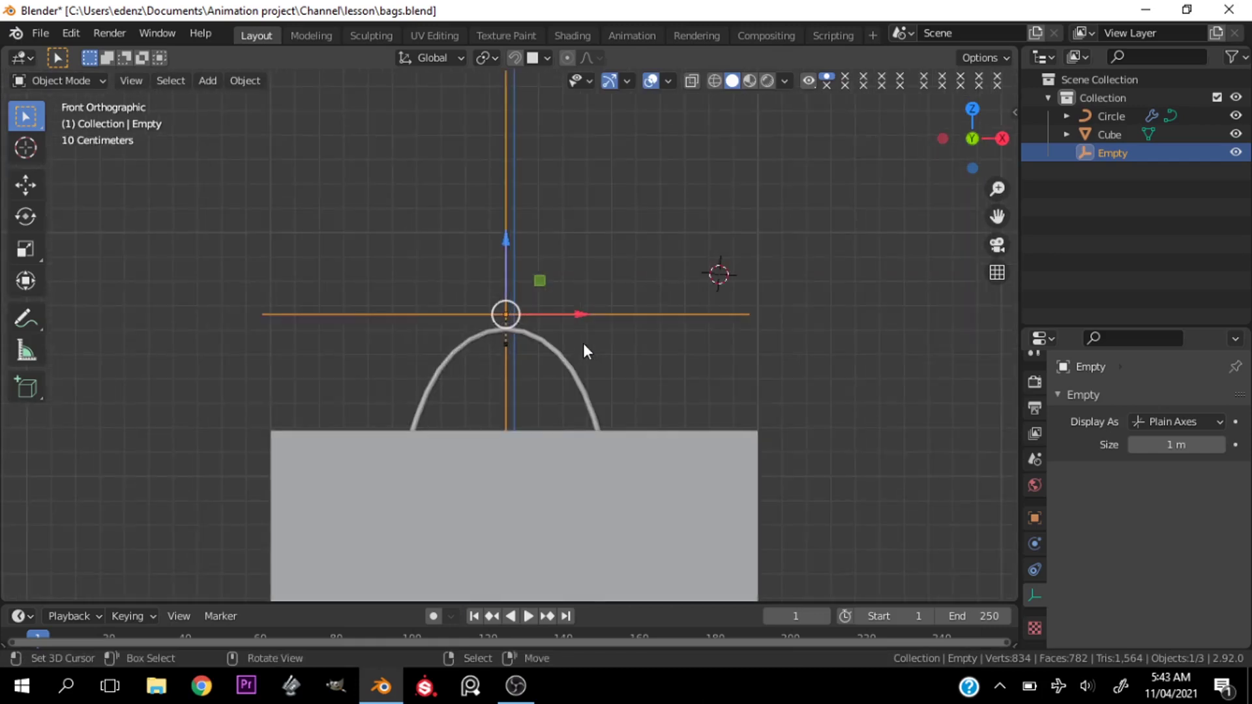
Step: In right view, select the empty together with the handle curve and duplicate both in place
scroll(582, 343, "down", 3)
right_click(641, 343, "shift")
key("grave")
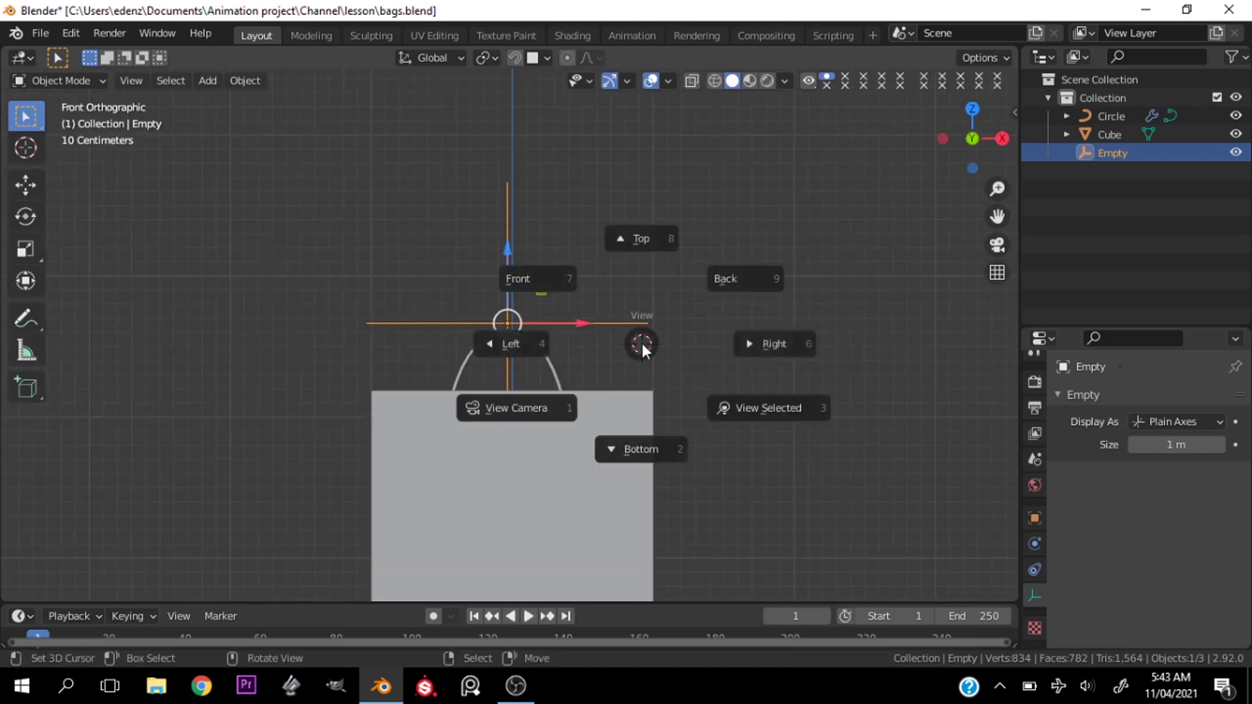
left_click(750, 343)
left_click(465, 358, "shift")
scroll(526, 349, "down", 3)
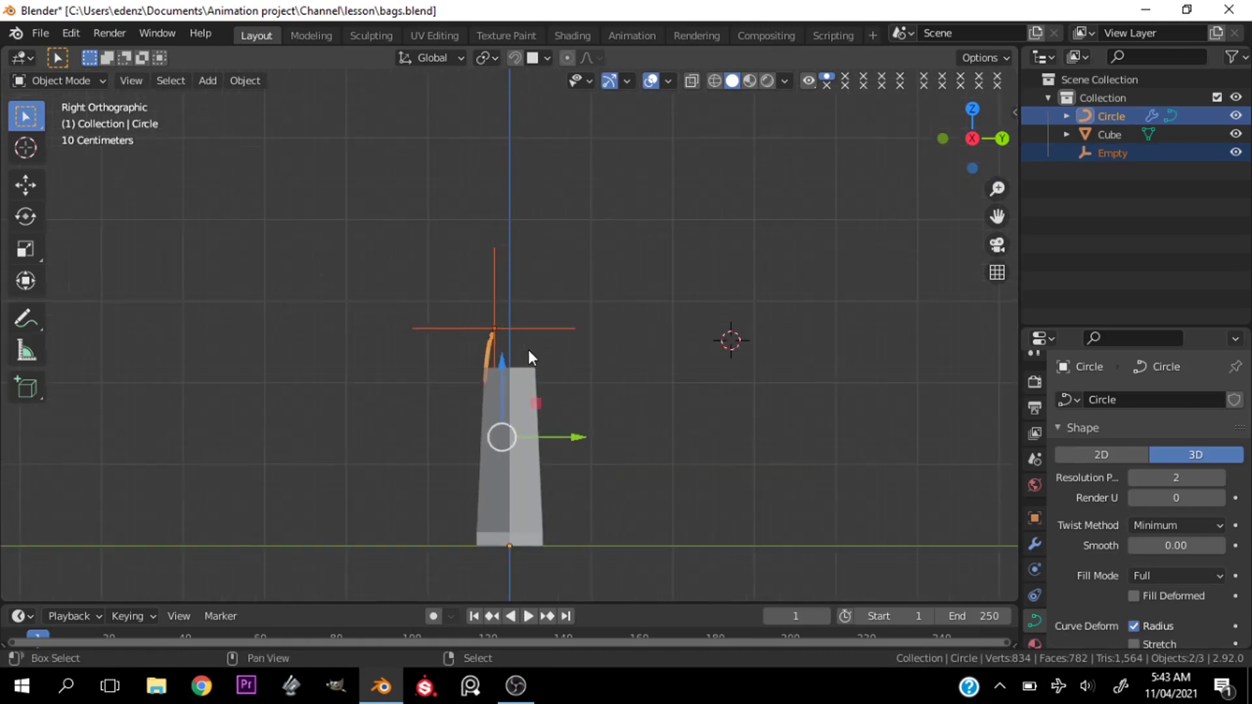
key("shift+s")
key("Escape")
key("shift+d")
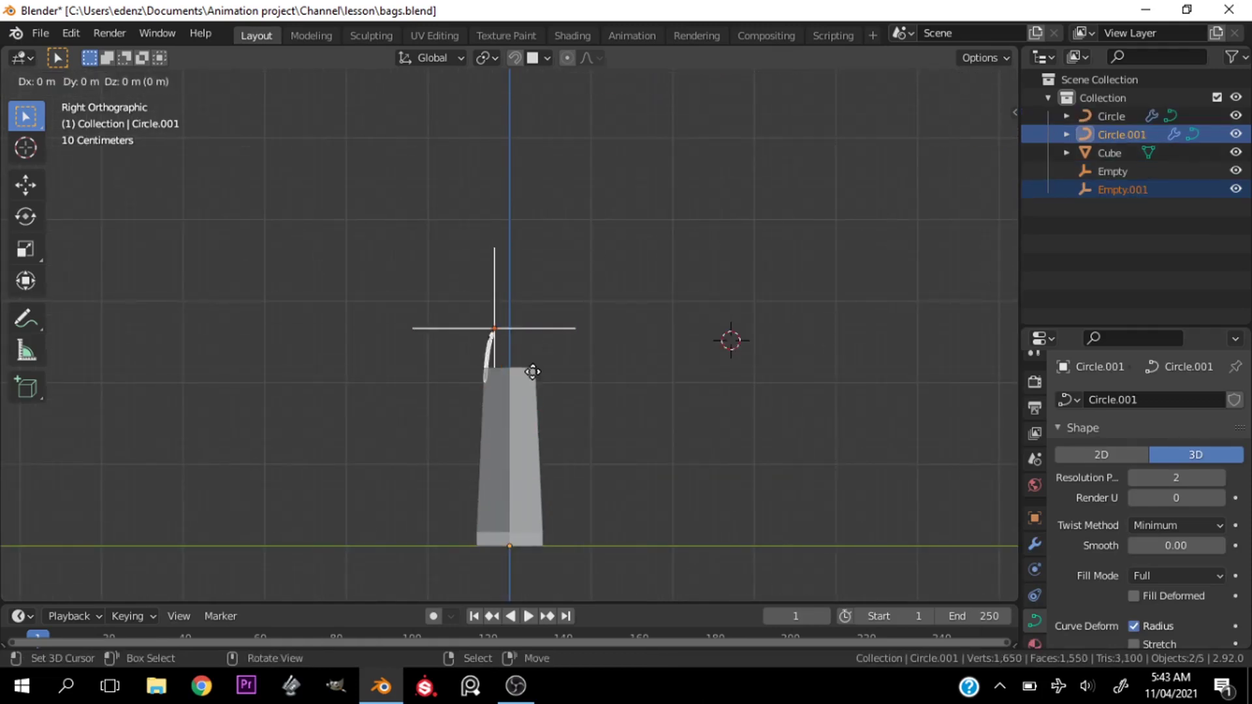
Step: Mirror the duplicated handle and empty to the bag's back by scaling them -1 along Y around the 3D cursor at the world origin
type("sy-1")
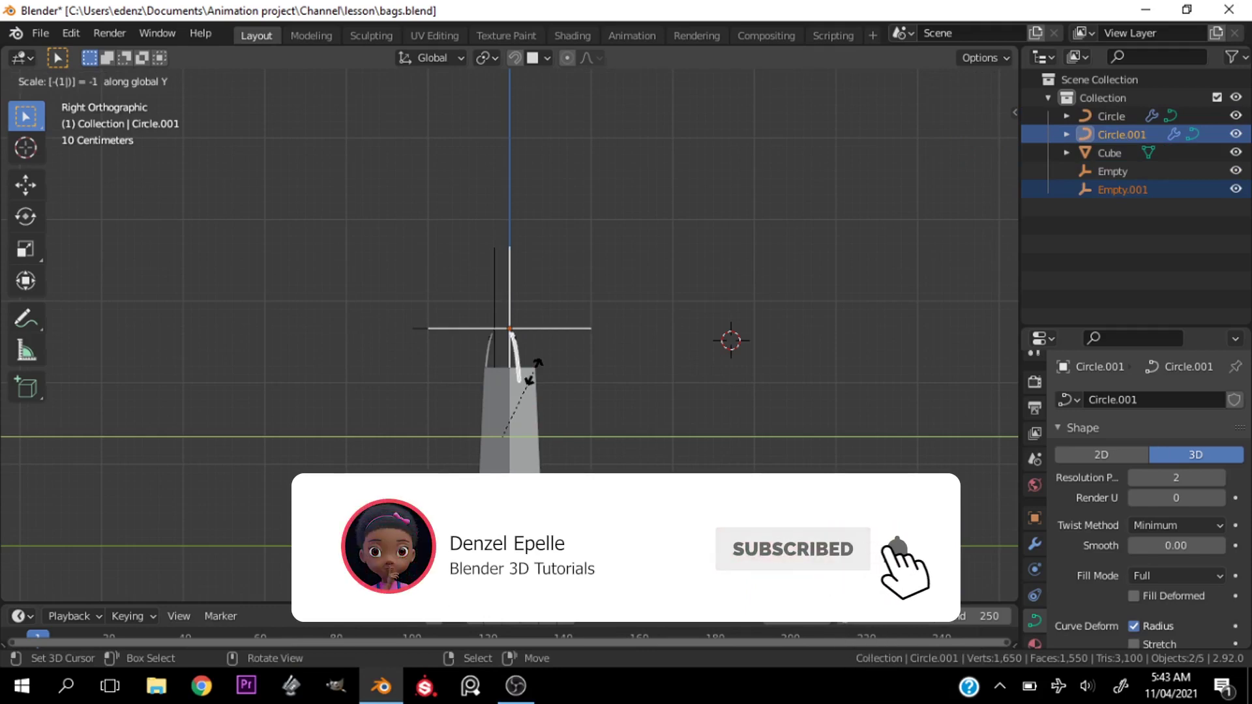
key("Return")
key("shift+c")
key("period")
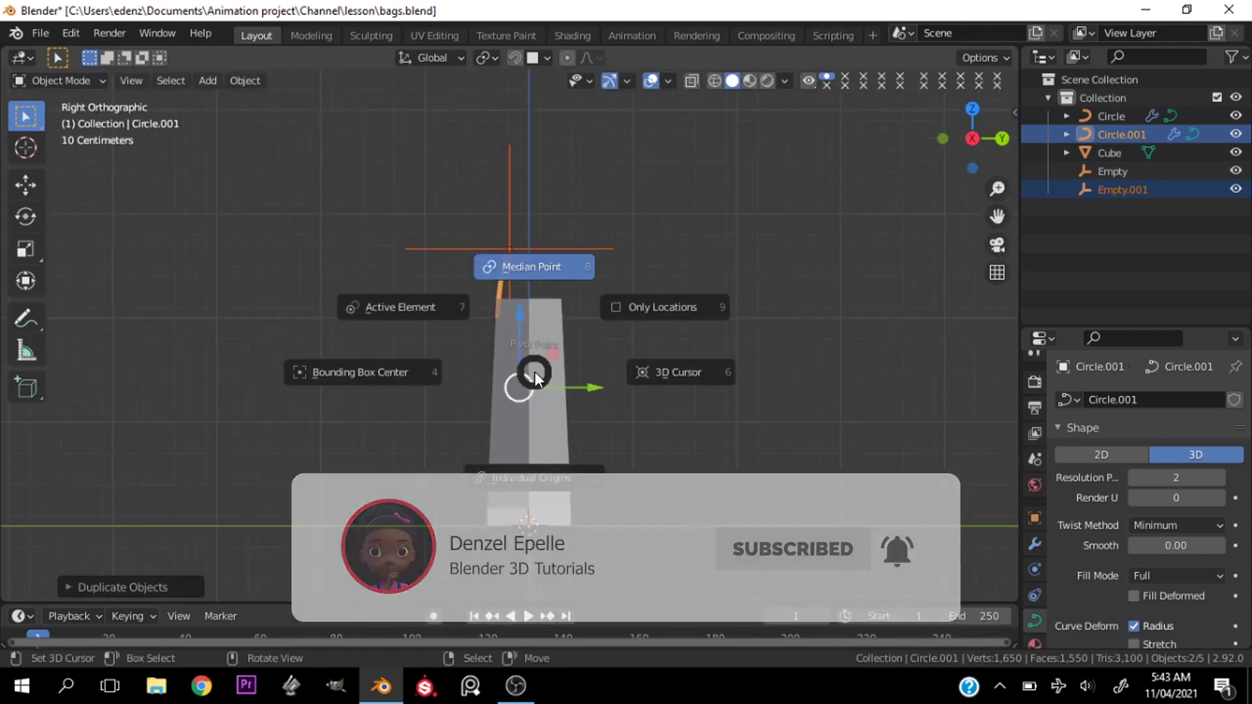
left_click(763, 374)
type("sx-1")
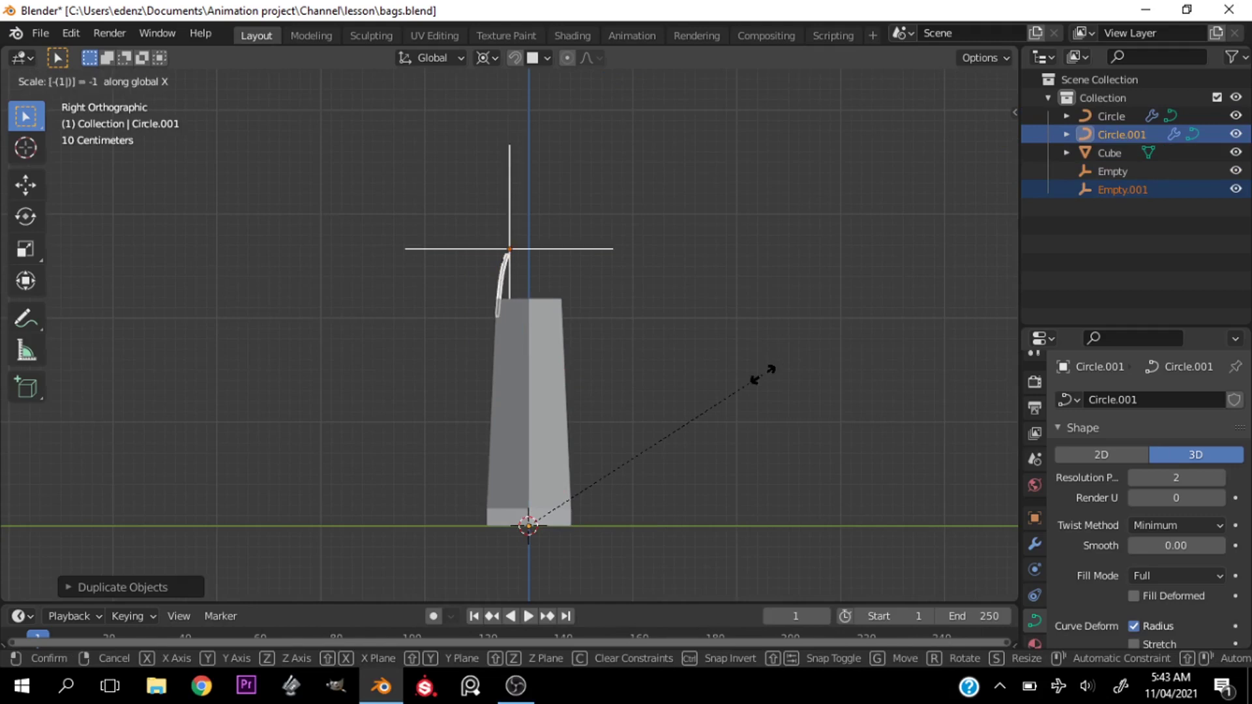
type("y")
key("Return")
Step: Select both handles, scale their end control points slightly outward along Y in Edit Mode, return to Object Mode and deselect everything
key("a")
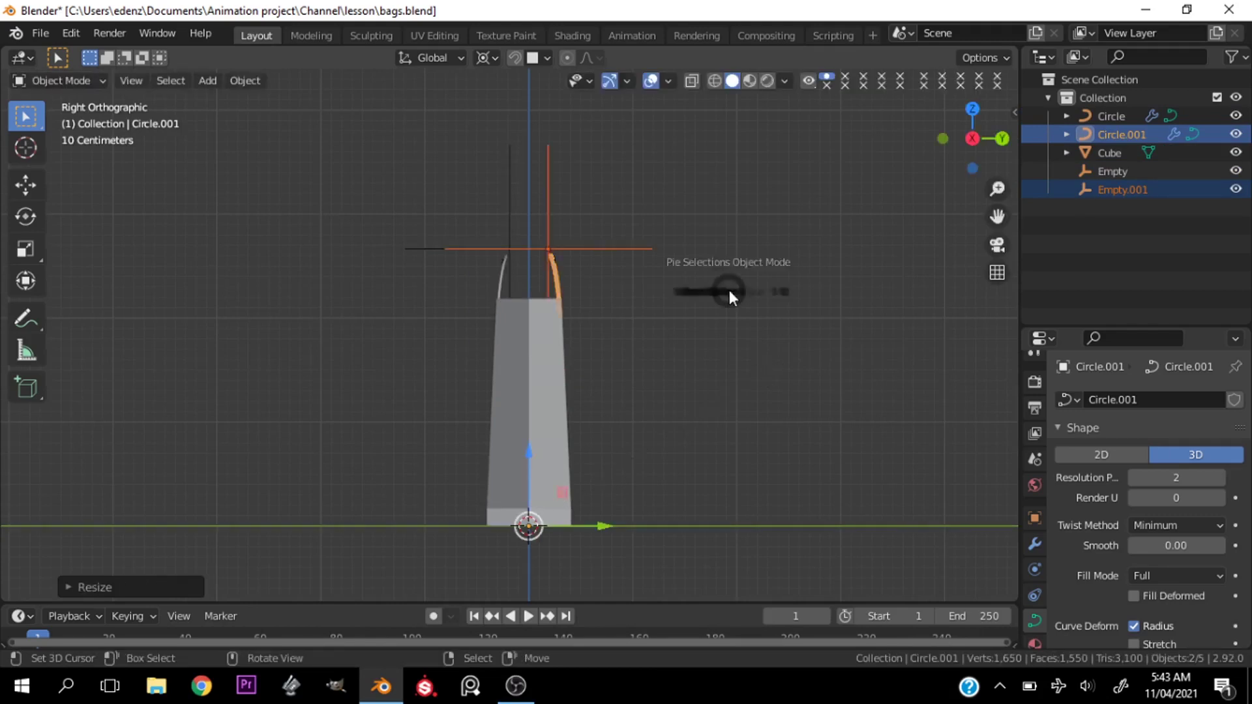
left_click_drag(972, 144, 1193, 178)
scroll(480, 297, "up", 3)
right_click(485, 297)
left_click(395, 266, "shift")
key("Tab")
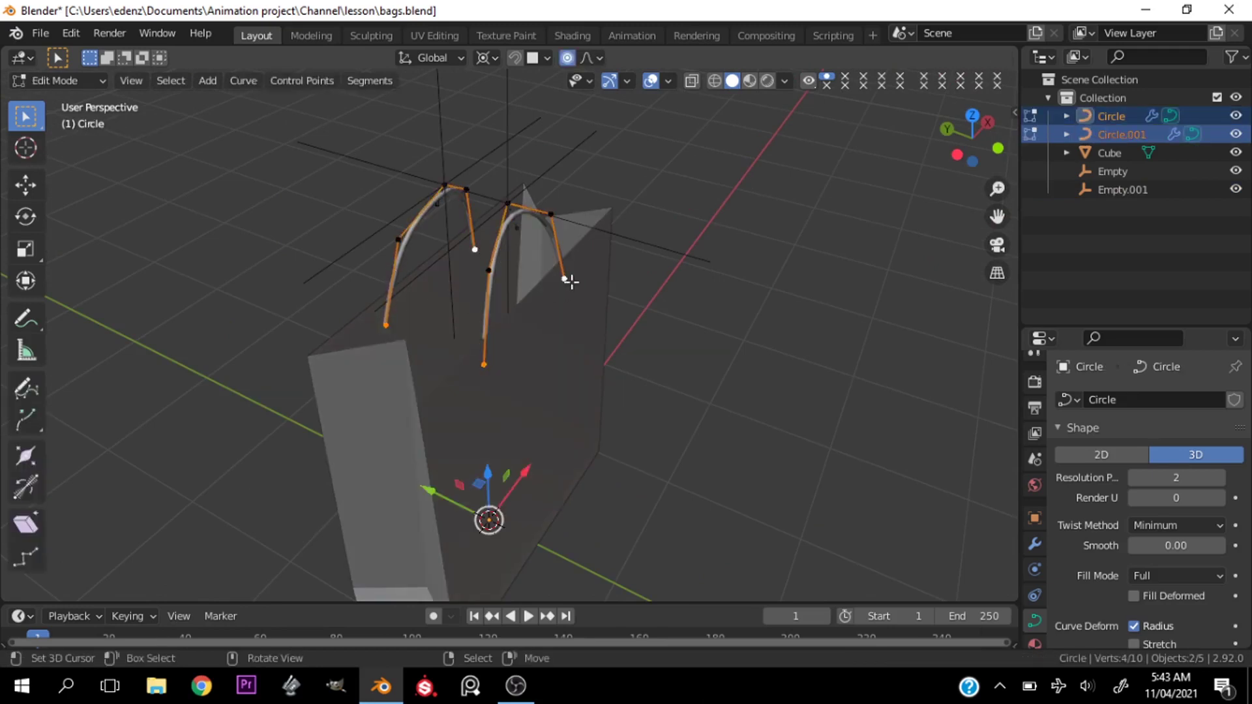
key("s")
key("y")
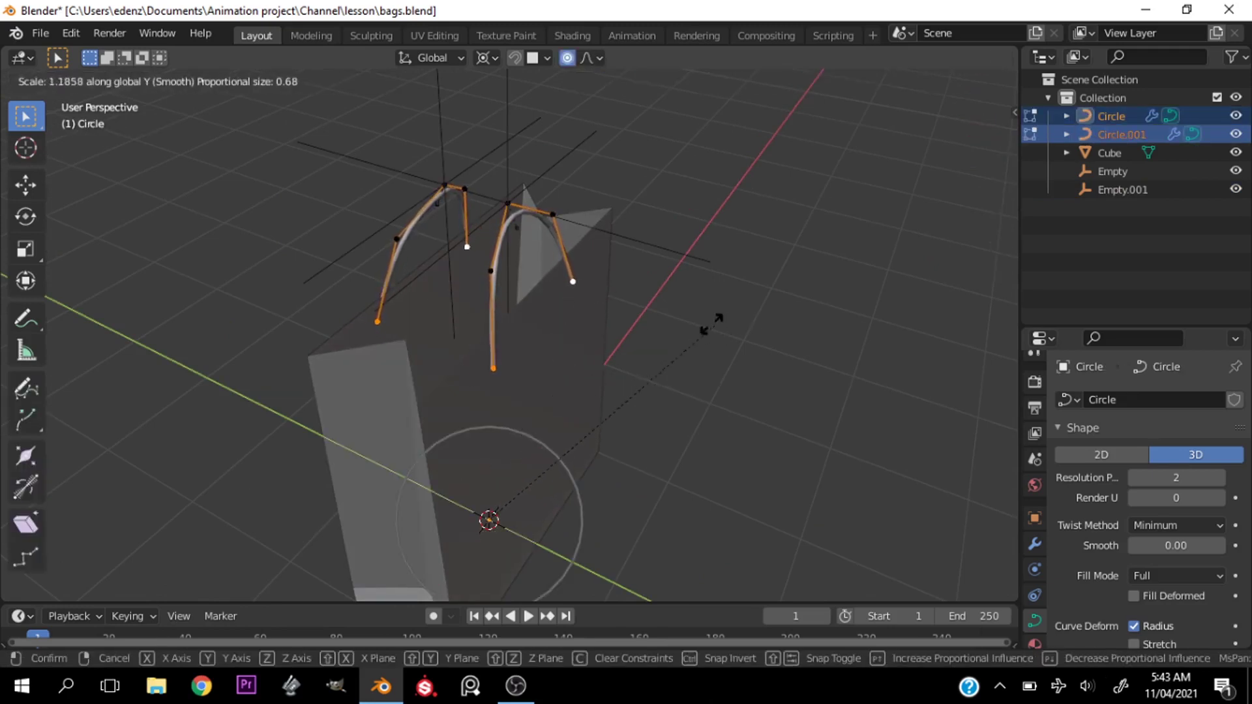
left_click(710, 335)
key("Tab")
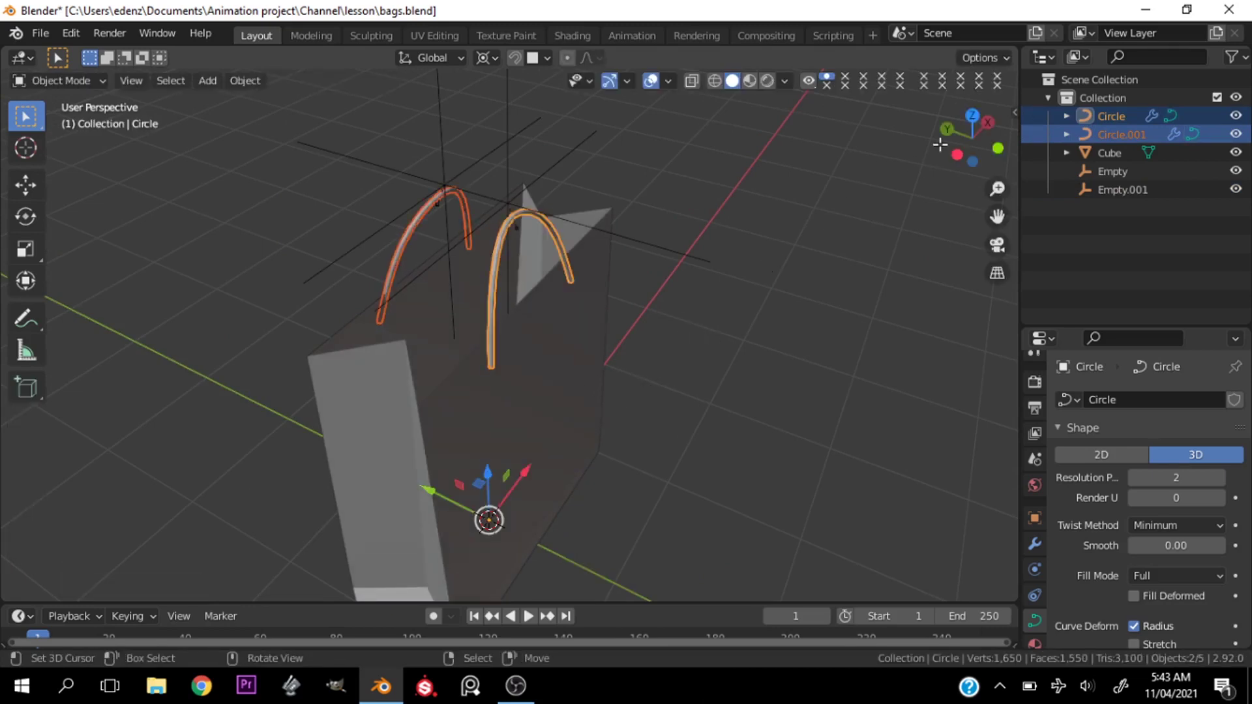
key("alt+a")
scroll(883, 241, "down", 4)
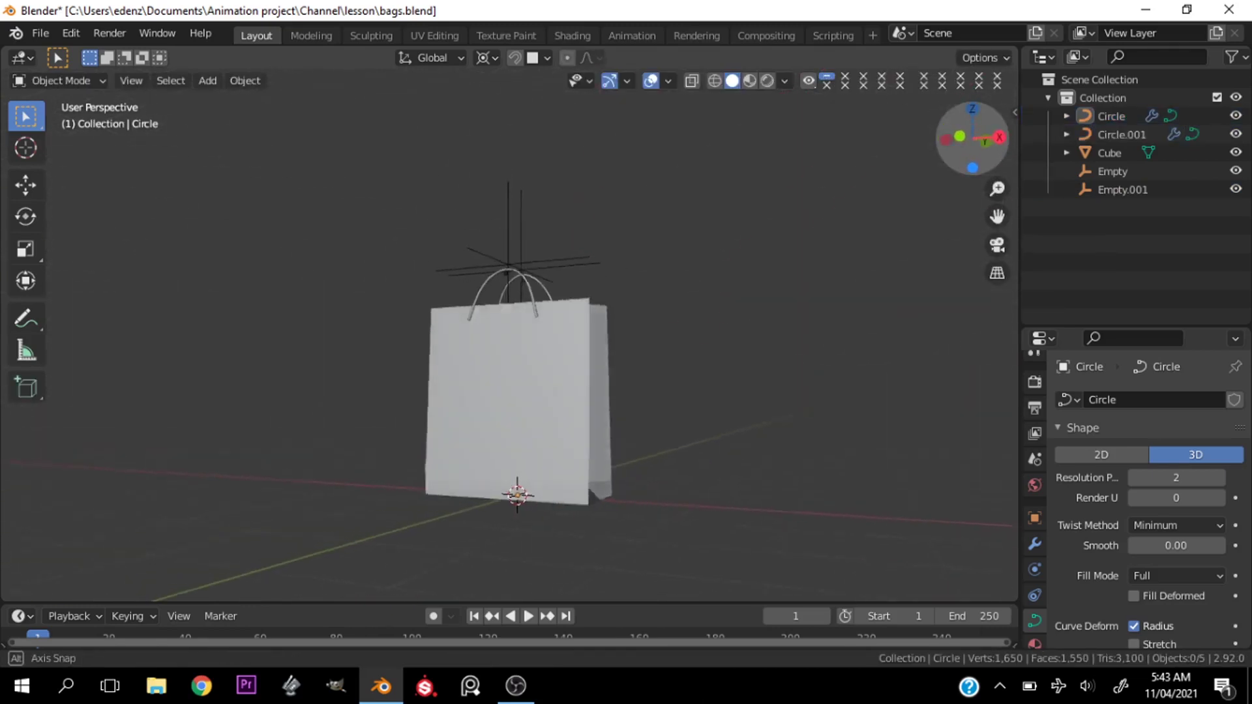